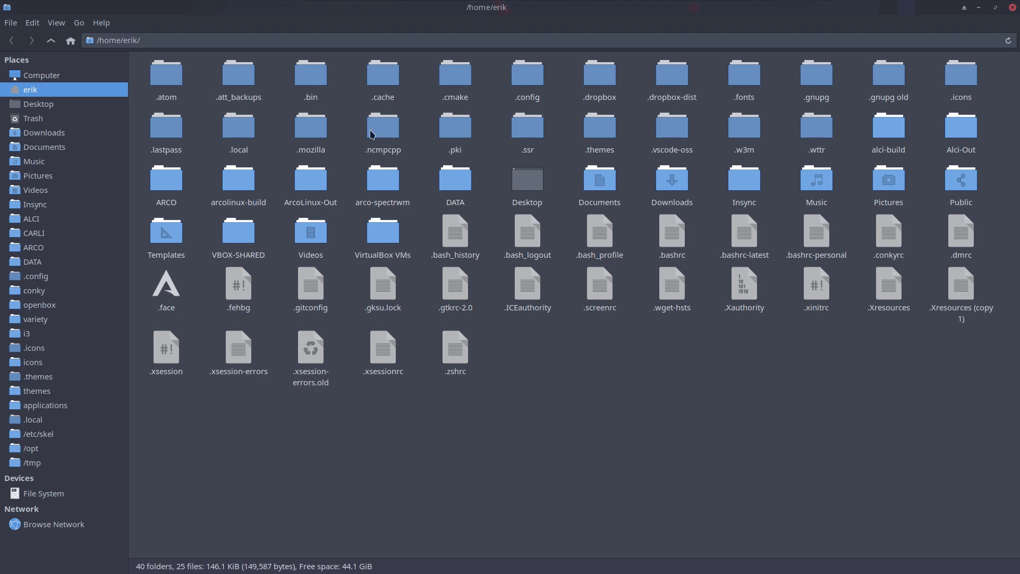
Look through the home folder's .config directory and the contents of /etc/skel, selecting everything in /etc/skel.
{"action": "double_click", "coordinate": [530, 75]}
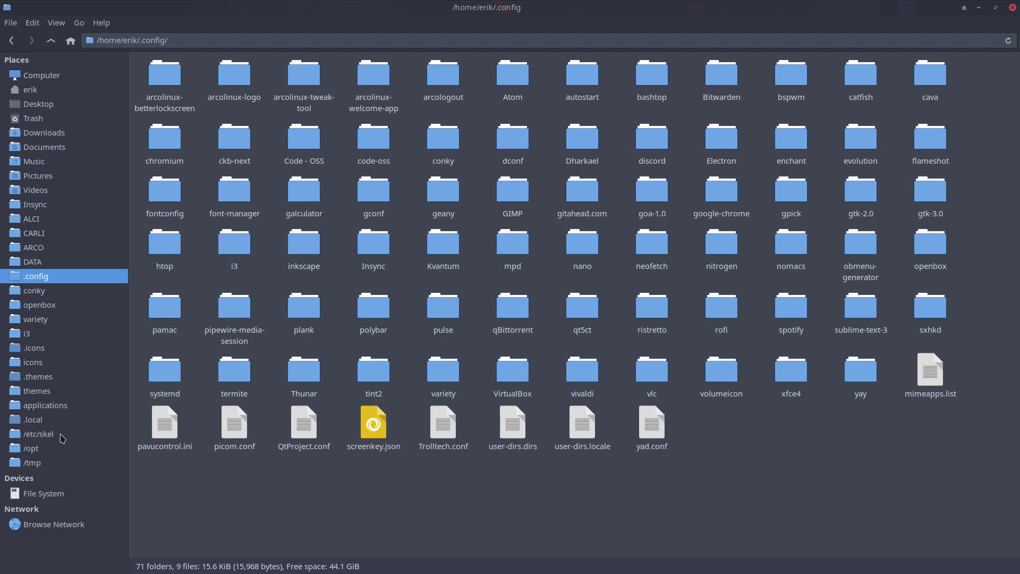
{"action": "left_click", "coordinate": [38, 433]}
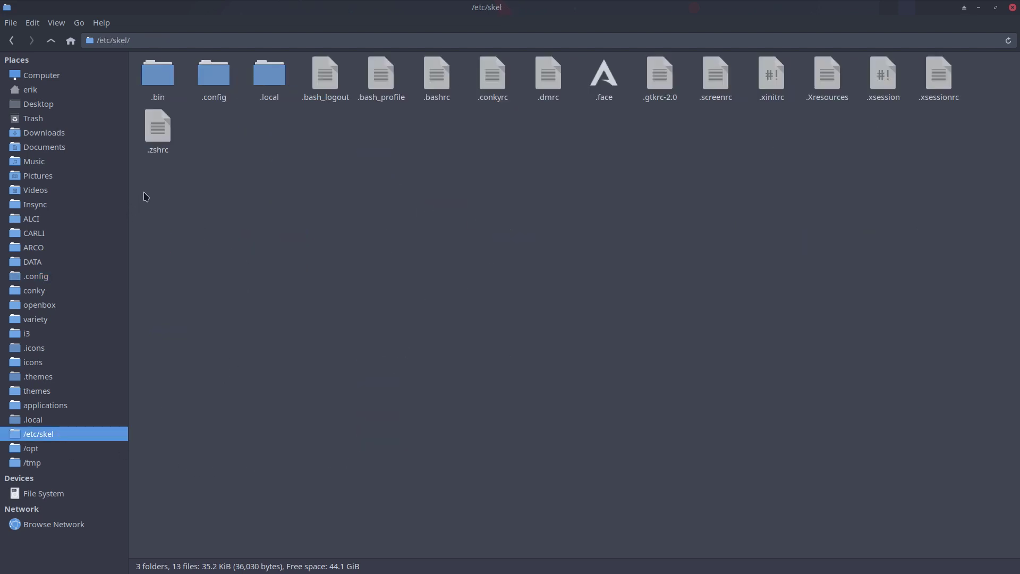
{"action": "left_click_drag", "start_coordinate": [145, 196], "coordinate": [941, 66]}
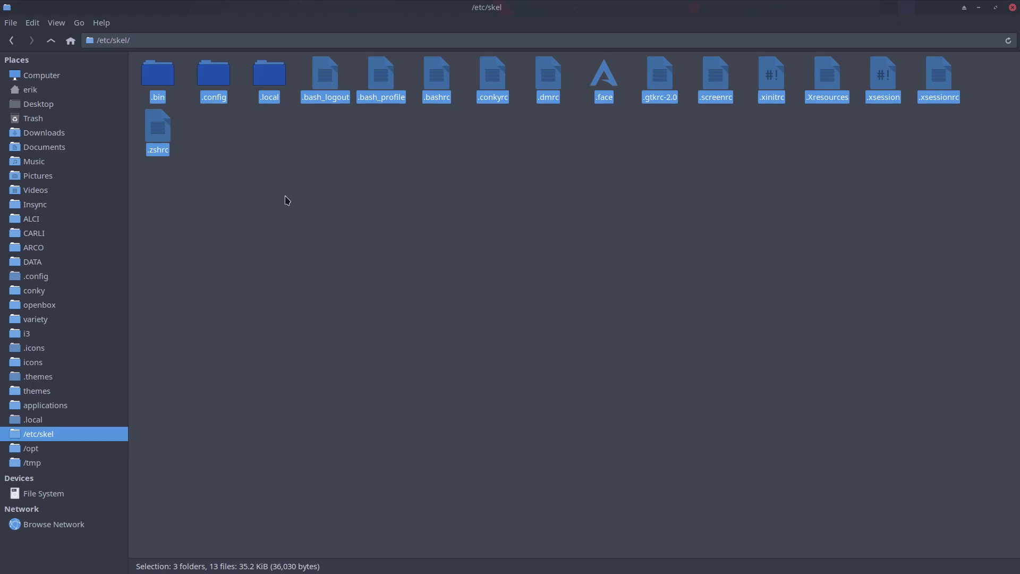
Copy the alci-iso-dev folder from ALCI to the desktop and open the copy.
{"action": "left_click", "coordinate": [71, 228]}
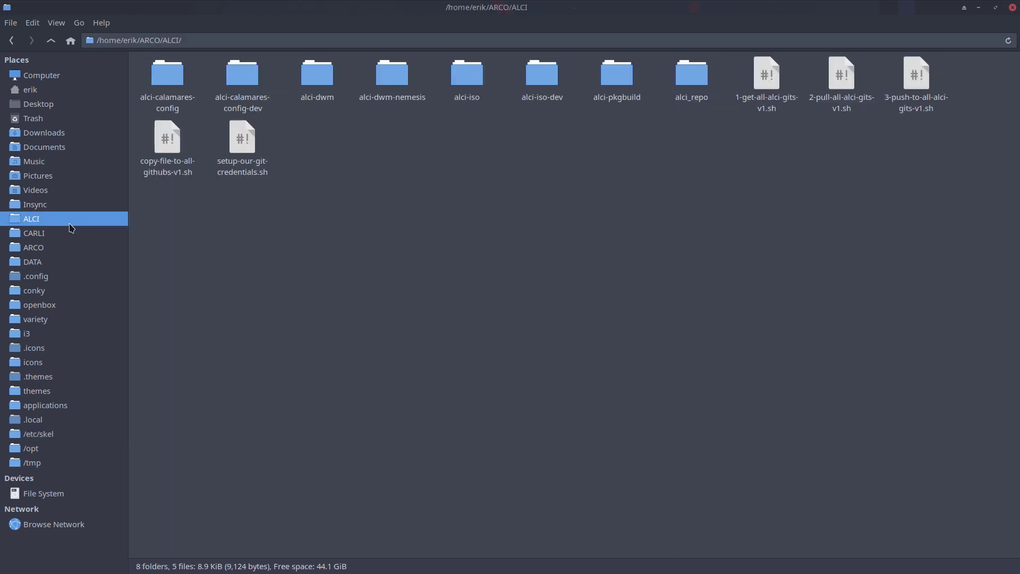
{"action": "left_click", "coordinate": [546, 92]}
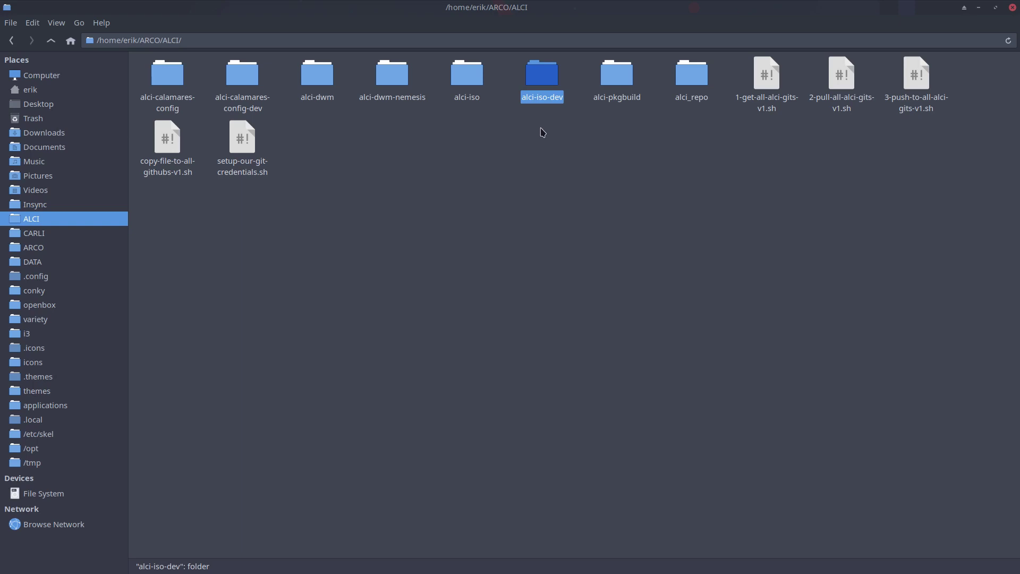
{"action": "left_click", "coordinate": [981, 7]}
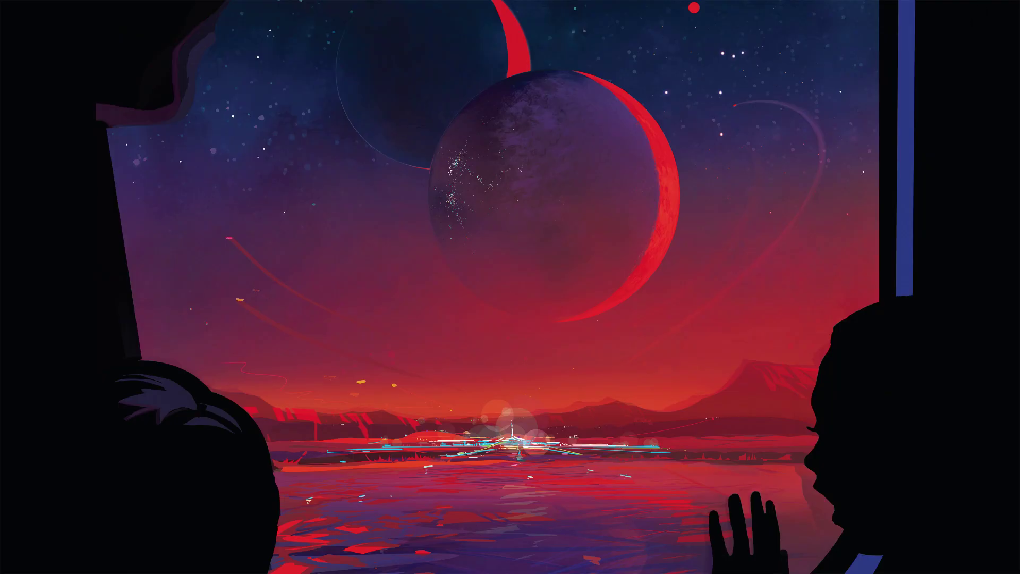
{"action": "left_click_drag", "start_coordinate": [0, 106], "coordinate": [455, 2]}
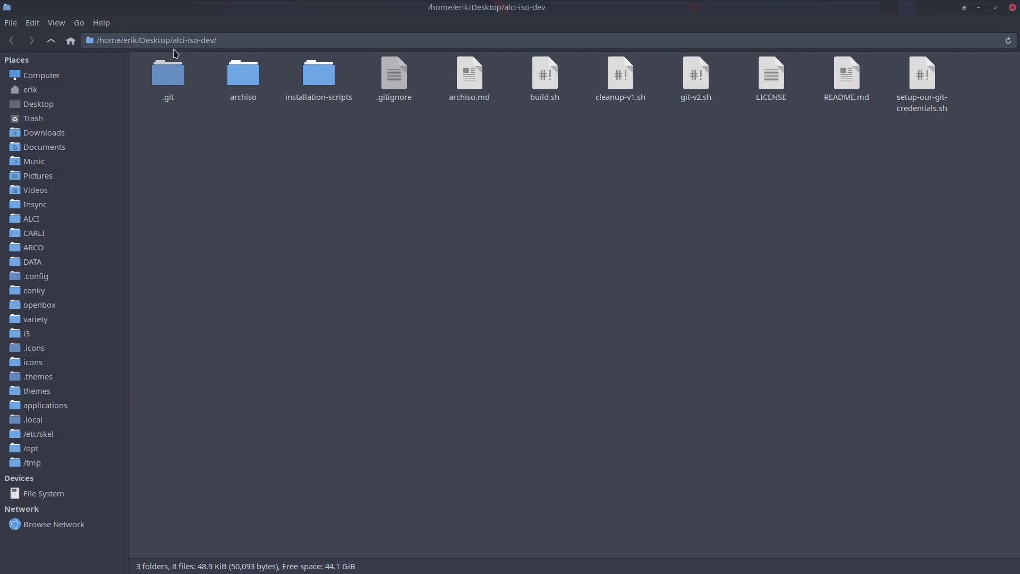
Open archiso/airootfs/etc/skel inside the desktop copy of alci-iso-dev, keeping only .Xresources in it.
{"action": "double_click", "coordinate": [243, 75]}
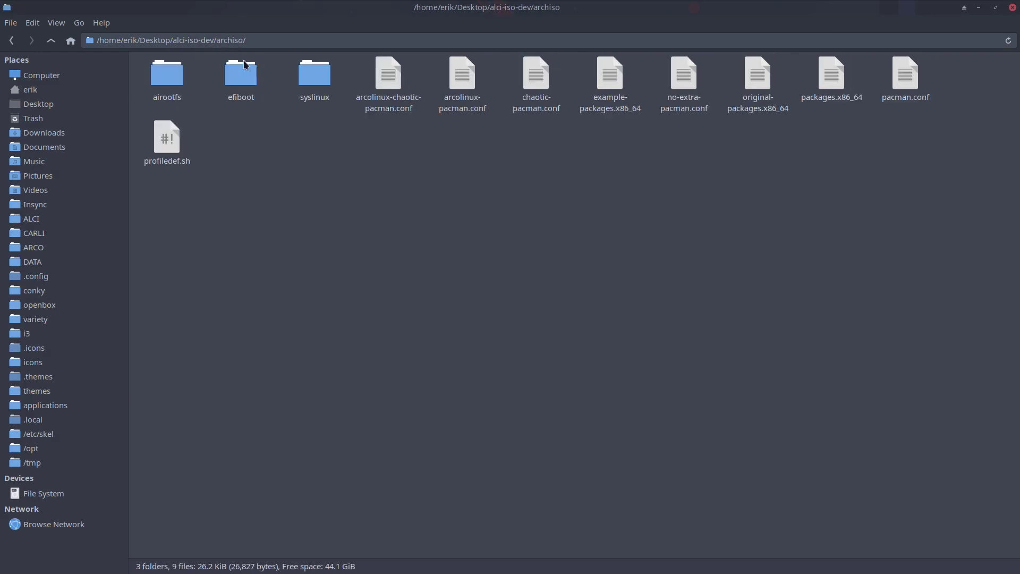
{"action": "double_click", "coordinate": [181, 79]}
{"action": "double_click", "coordinate": [157, 80]}
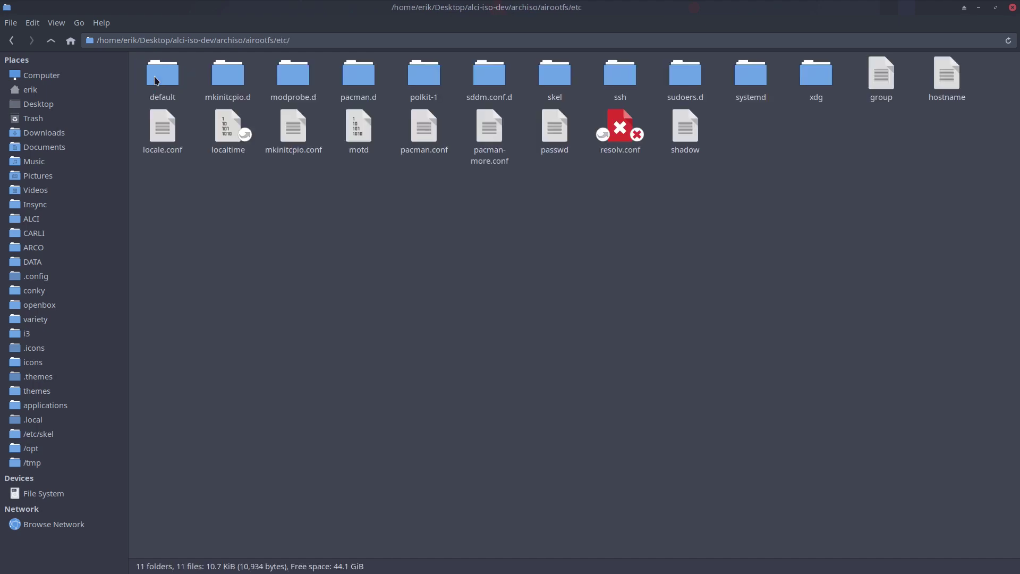
{"action": "double_click", "coordinate": [555, 74]}
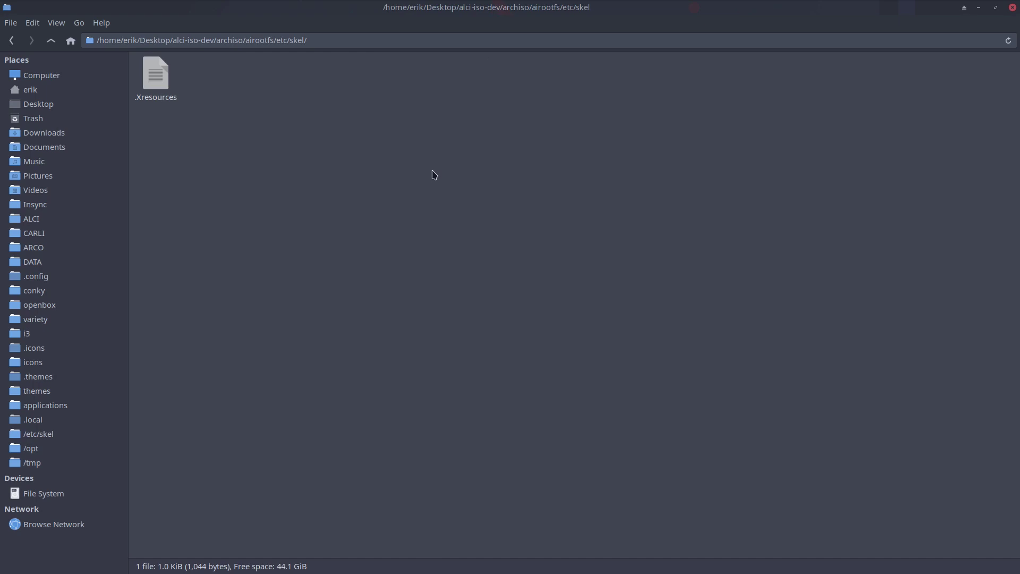
{"action": "key", "text": "ctrl+v"}
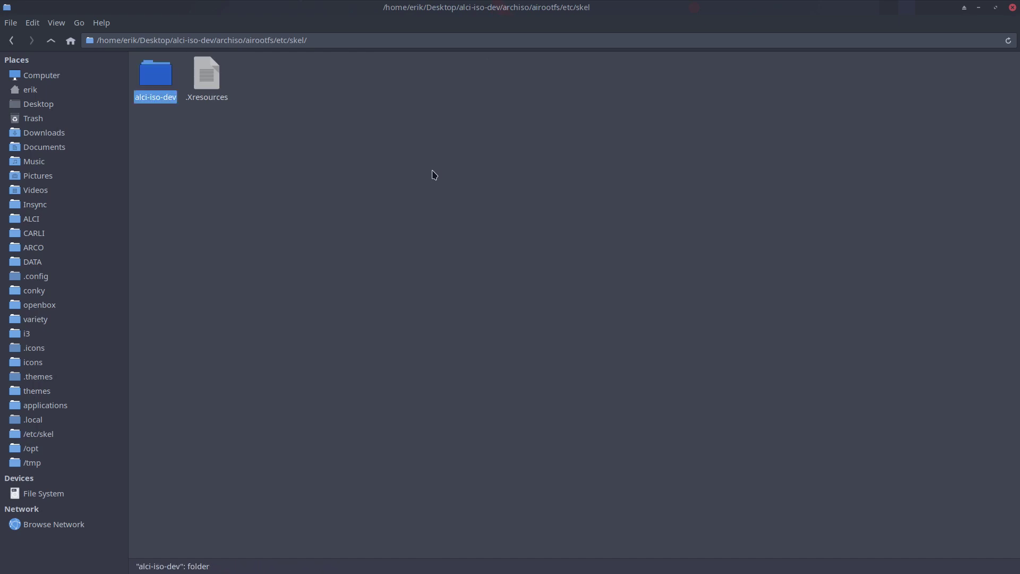
{"action": "key", "text": "Delete"}
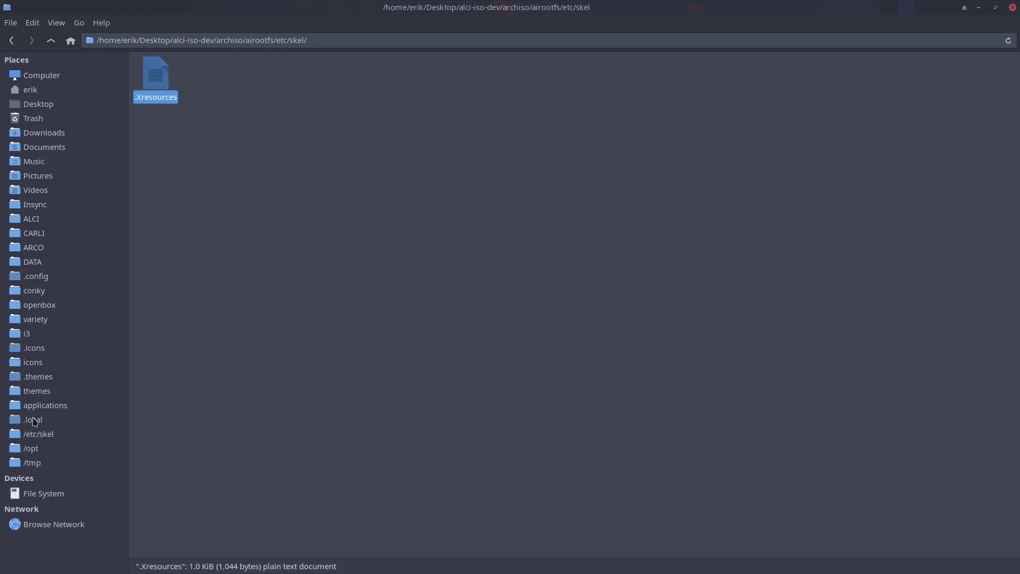
Copy everything from /etc/skel into the project's airootfs/etc/skel folder, skipping replacement of the existing .Xresources file.
{"action": "left_click", "coordinate": [40, 435]}
{"action": "key", "text": "ctrl+a"}
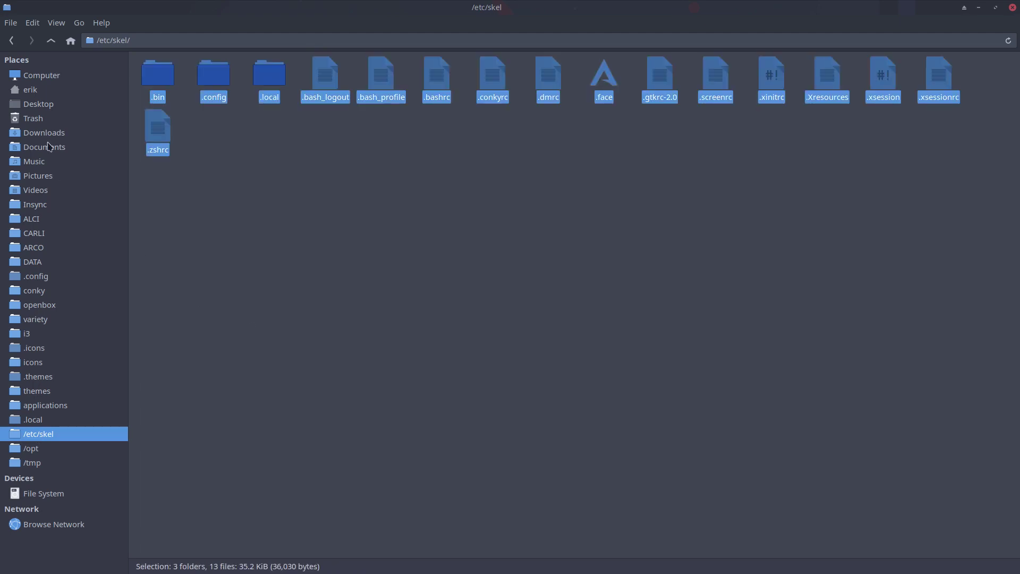
{"action": "left_click", "coordinate": [12, 41]}
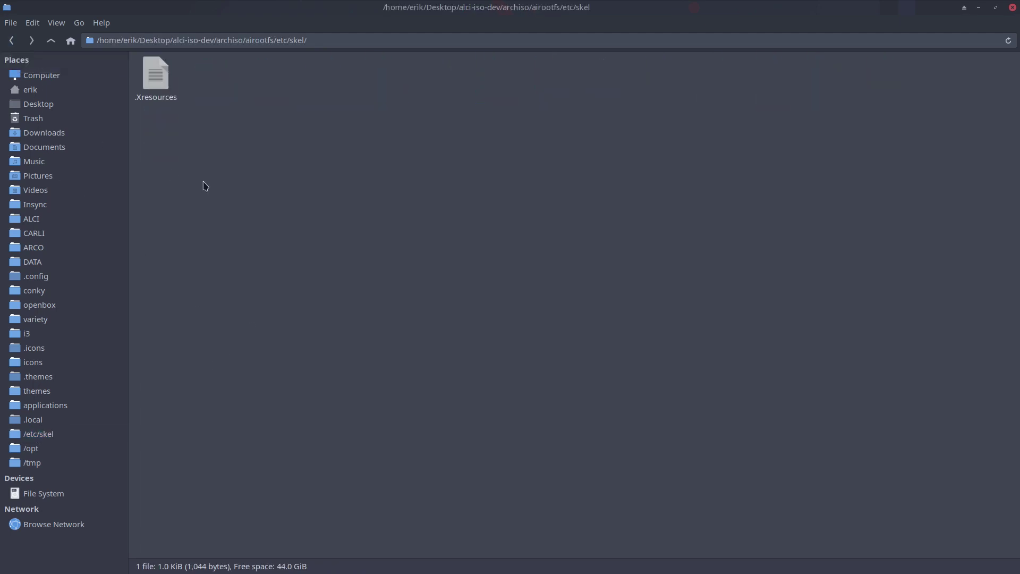
{"action": "key", "text": "ctrl+v"}
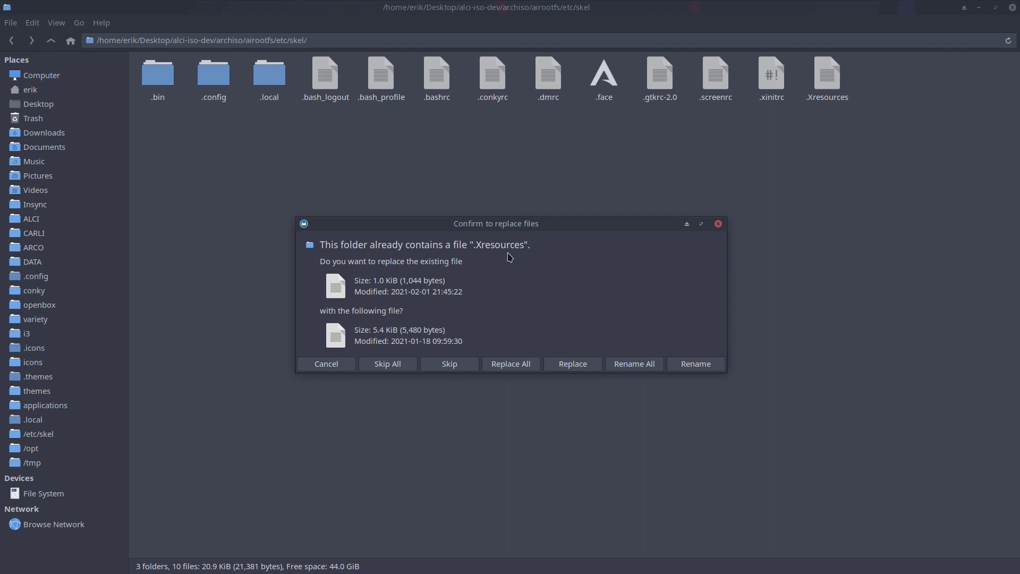
{"action": "left_click", "coordinate": [443, 368]}
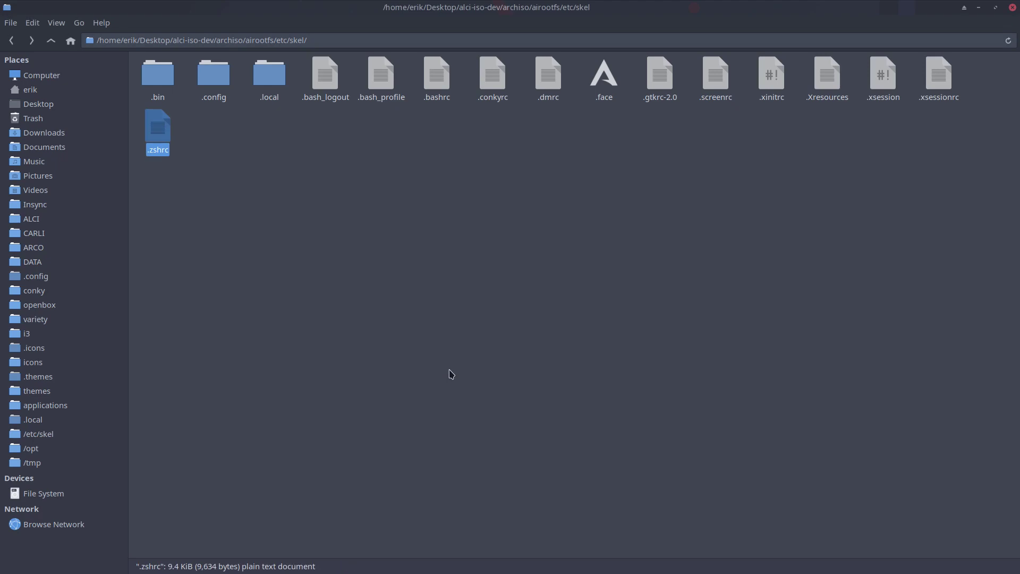
Review the xterm settings in the project's .Xresources file and close the editor.
{"action": "left_click", "coordinate": [827, 94]}
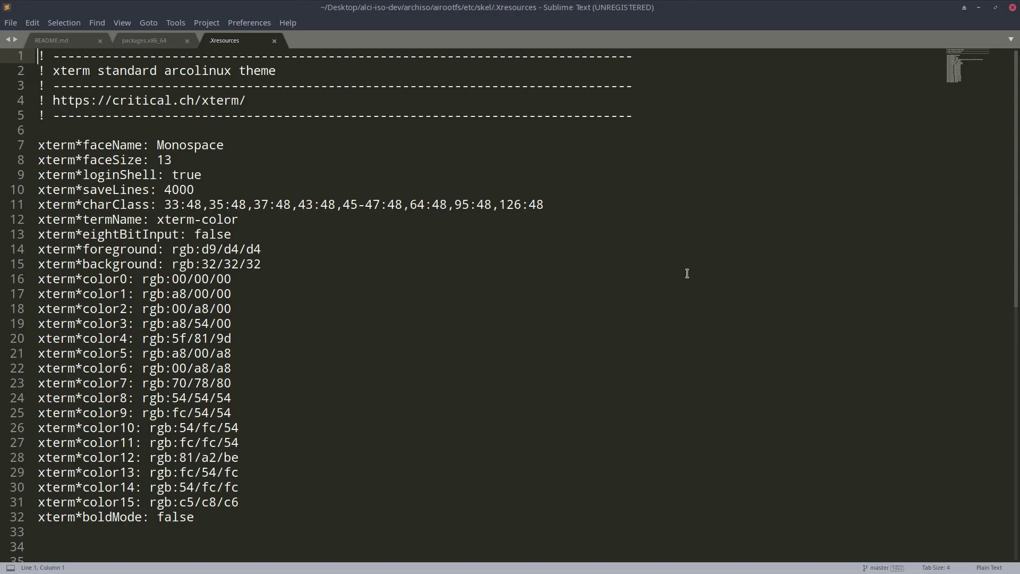
{"action": "scroll", "coordinate": [635, 324], "scroll_direction": "down", "scroll_amount": 2}
{"action": "scroll", "coordinate": [635, 324], "scroll_direction": "up", "scroll_amount": 2}
{"action": "left_click", "coordinate": [1012, 8]}
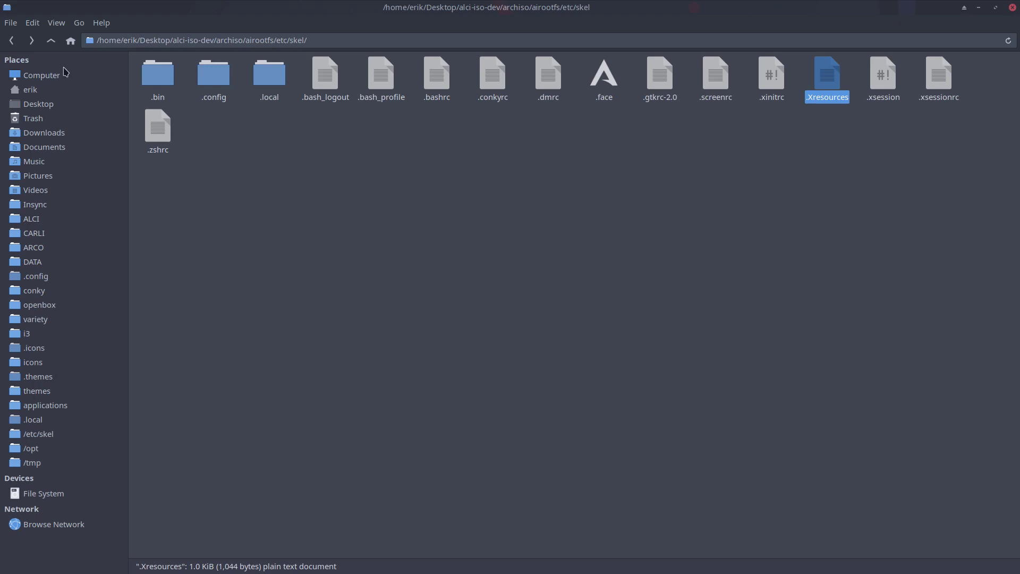
Go back up to alci-iso-dev, open its installation-scripts folder and tile the window to a quarter of the screen.
{"action": "left_click", "coordinate": [52, 43]}
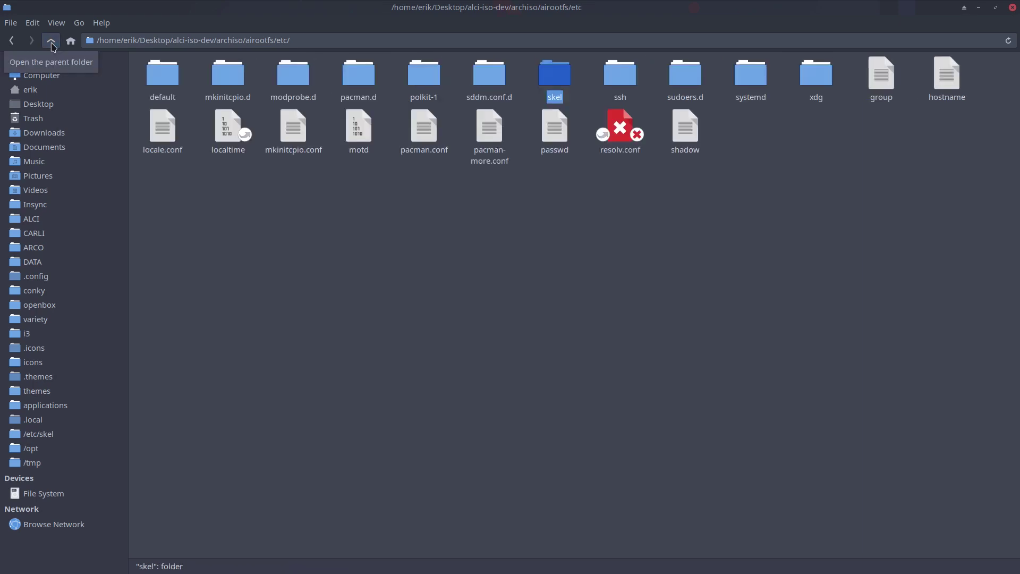
{"action": "left_click", "coordinate": [52, 43]}
{"action": "left_click", "coordinate": [52, 42]}
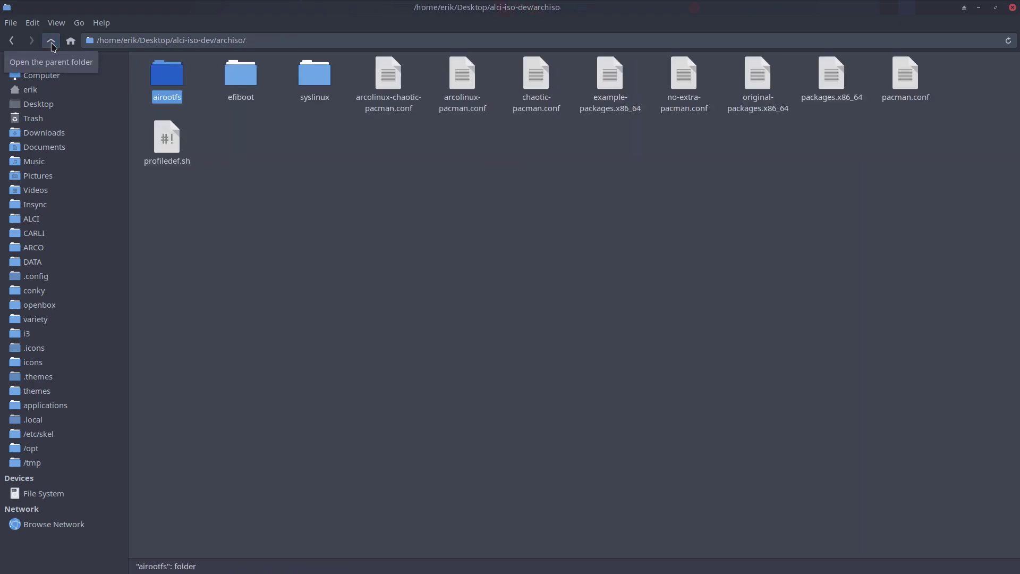
{"action": "left_click", "coordinate": [52, 42]}
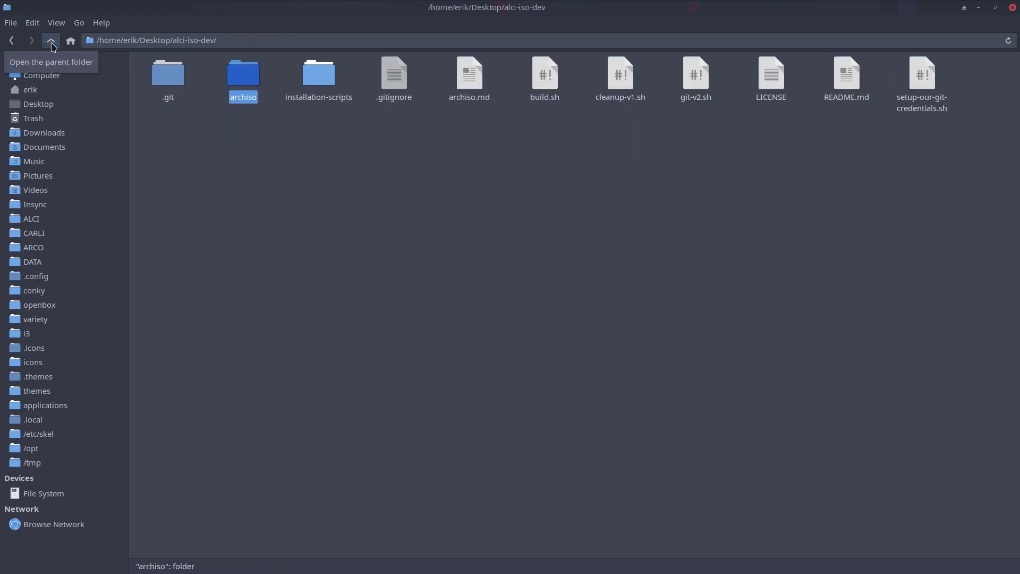
{"action": "double_click", "coordinate": [311, 72]}
{"action": "left_click_drag", "start_coordinate": [293, 9], "coordinate": [99, 1]}
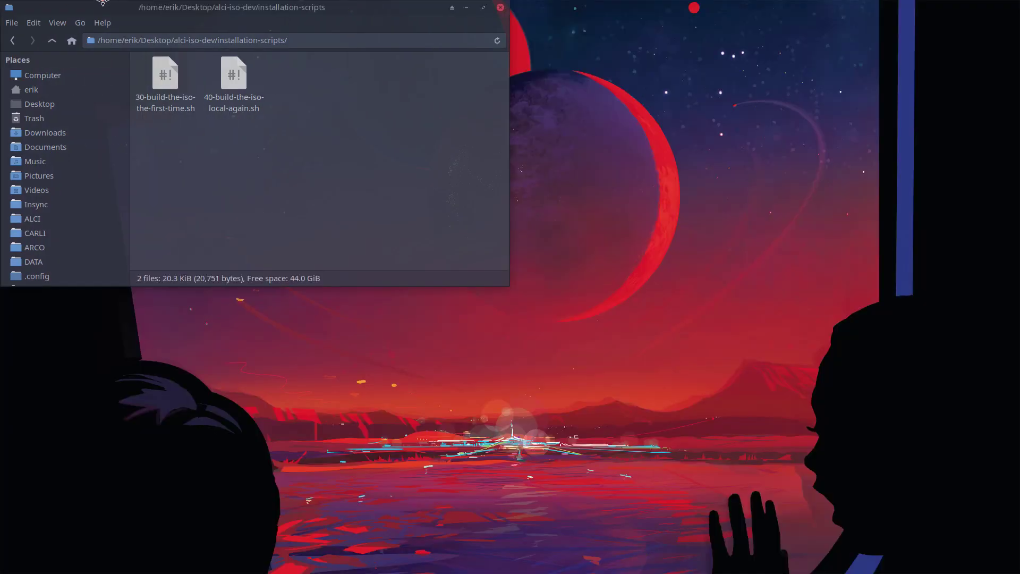
Run ./40-build-the-iso-local-again.sh from a terminal in installation-scripts, enter the sudo password, and tile the terminal to half the screen.
{"action": "right_click", "coordinate": [328, 112]}
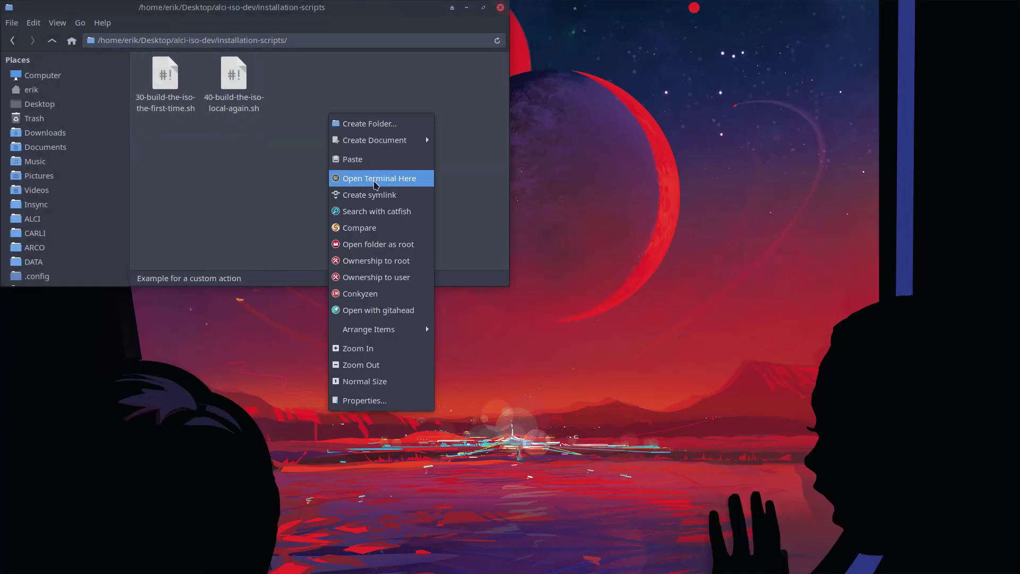
{"action": "left_click", "coordinate": [356, 174]}
{"action": "type", "text": "./40"}
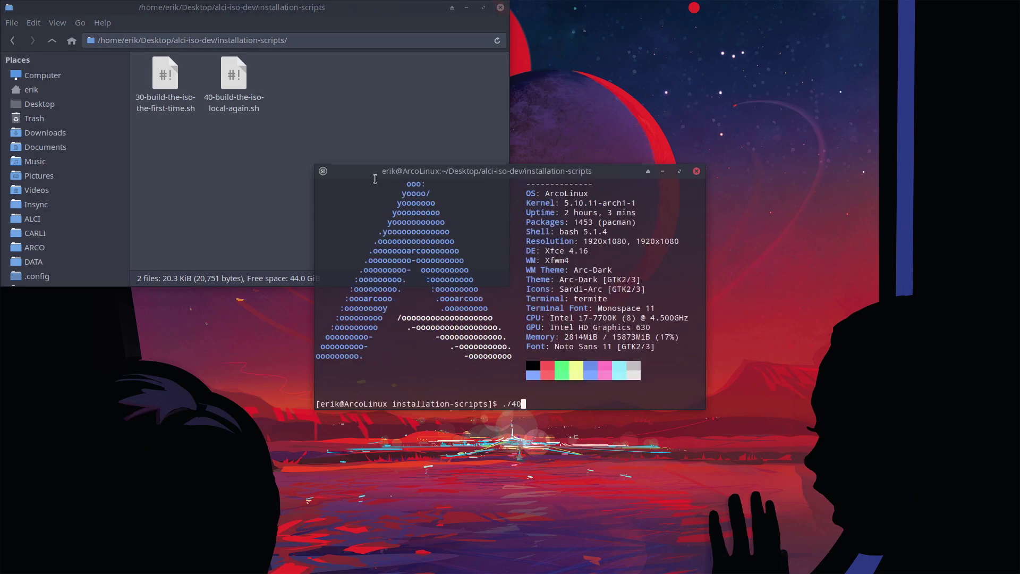
{"action": "key", "text": "Tab"}
{"action": "key", "text": "Return"}
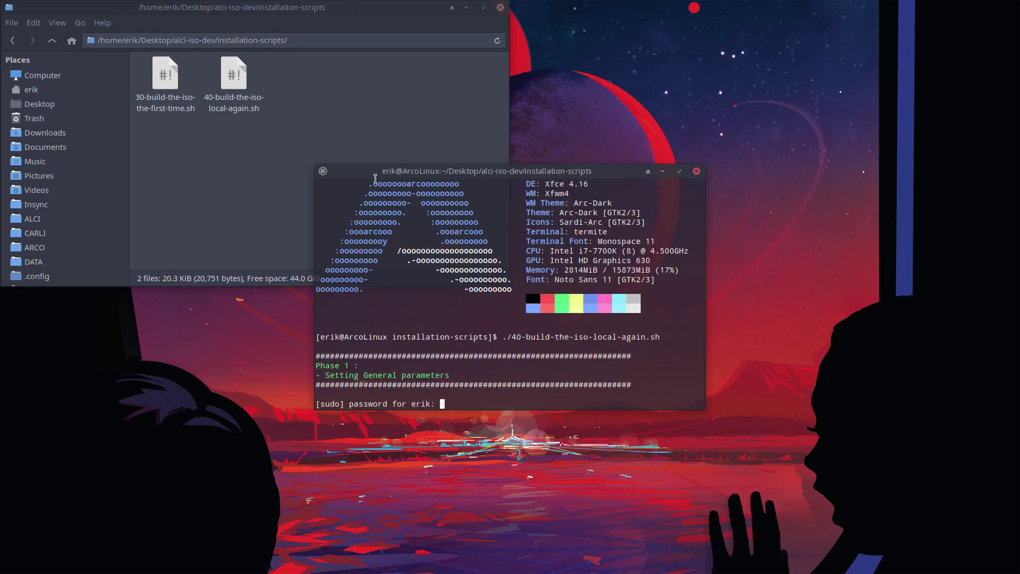
{"action": "key", "text": "Return"}
{"action": "left_click_drag", "start_coordinate": [500, 172], "coordinate": [1014, 192]}
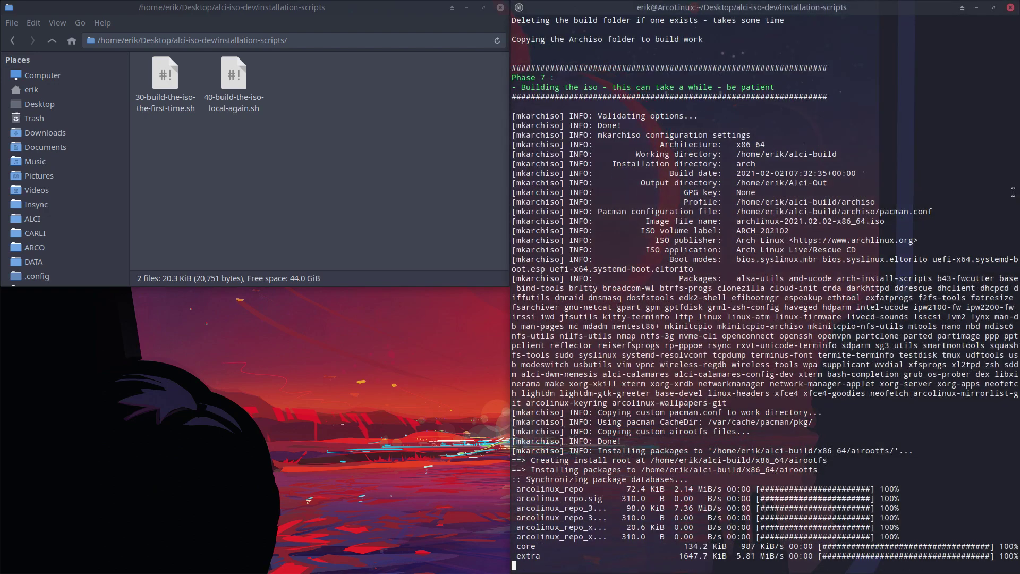
Check the build output in the terminal against the packages.x86_64 list in the archiso folder, and close the list.
{"action": "left_click", "coordinate": [54, 42]}
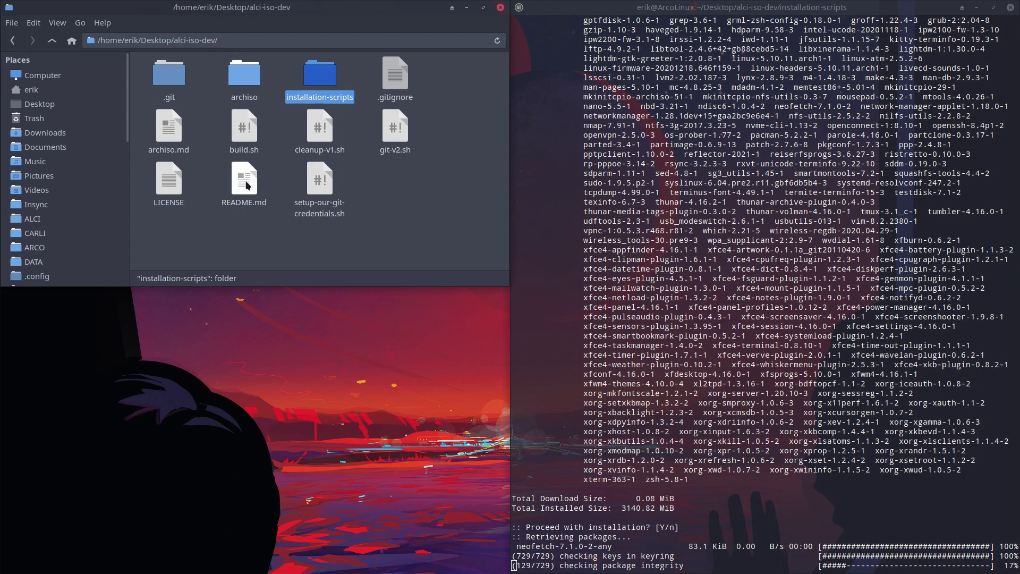
{"action": "double_click", "coordinate": [250, 80]}
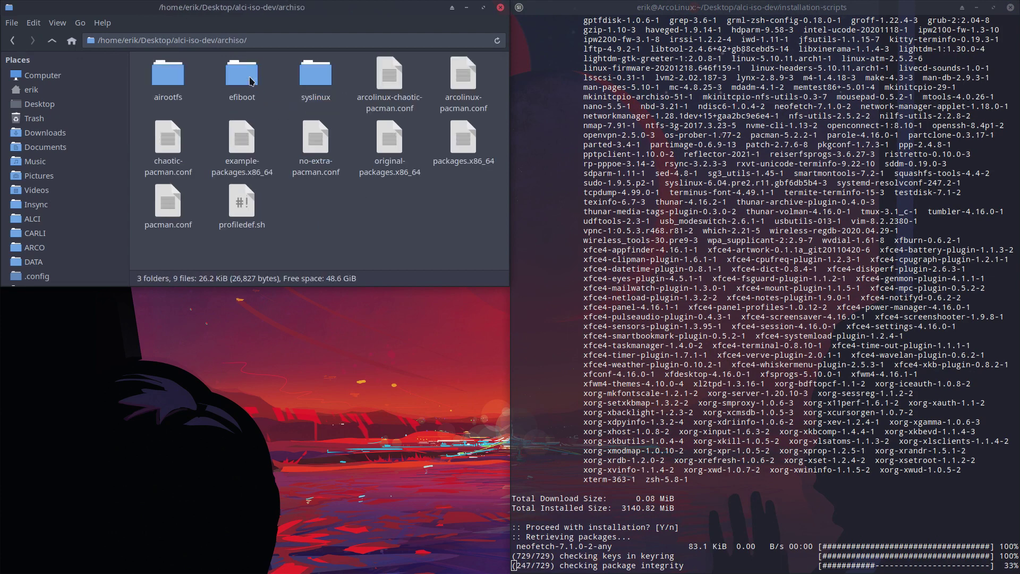
{"action": "left_click", "coordinate": [622, 545]}
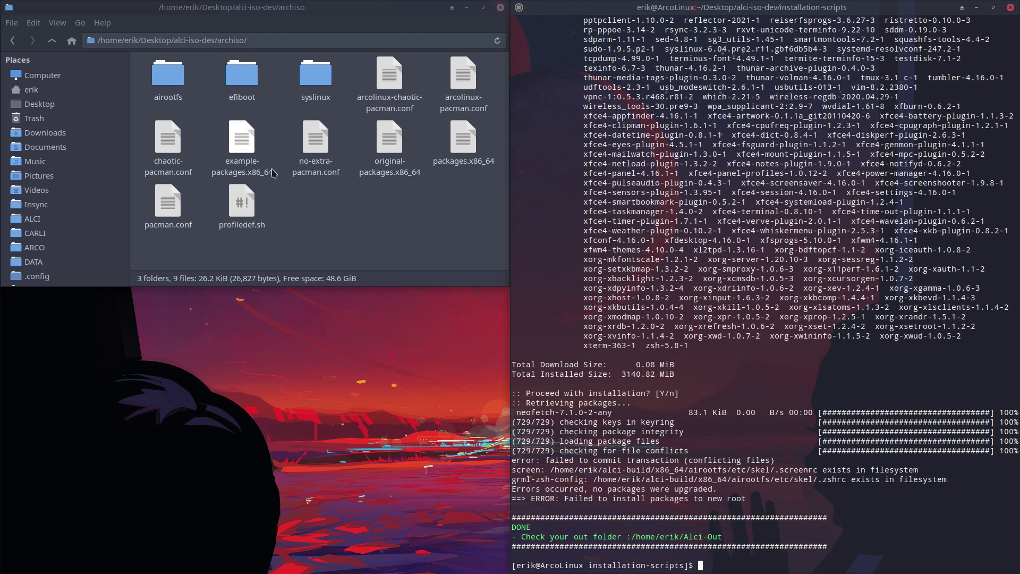
{"action": "left_click", "coordinate": [468, 149]}
{"action": "double_click", "coordinate": [467, 147]}
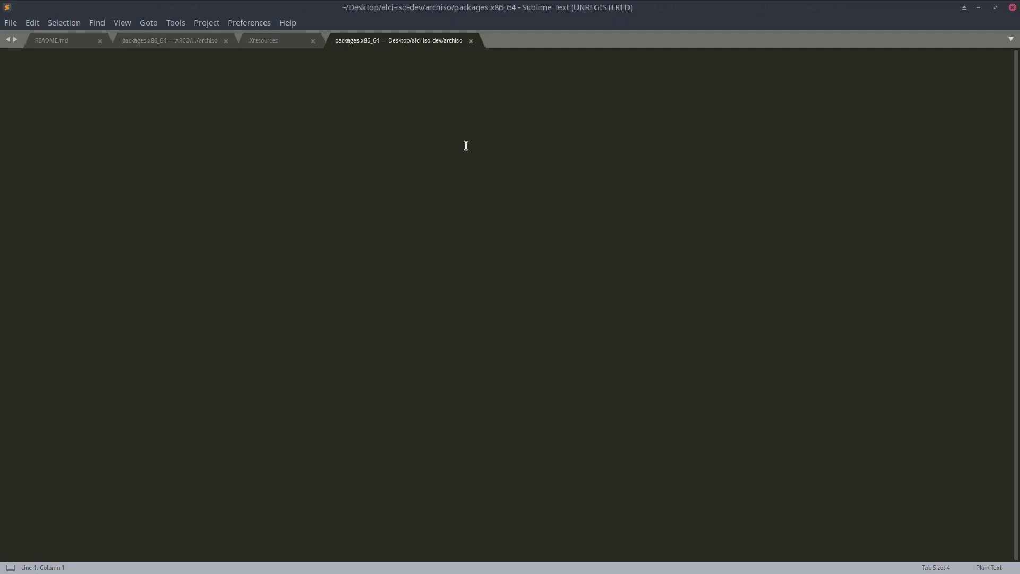
{"action": "left_click_drag", "start_coordinate": [845, 6], "coordinate": [39, 132]}
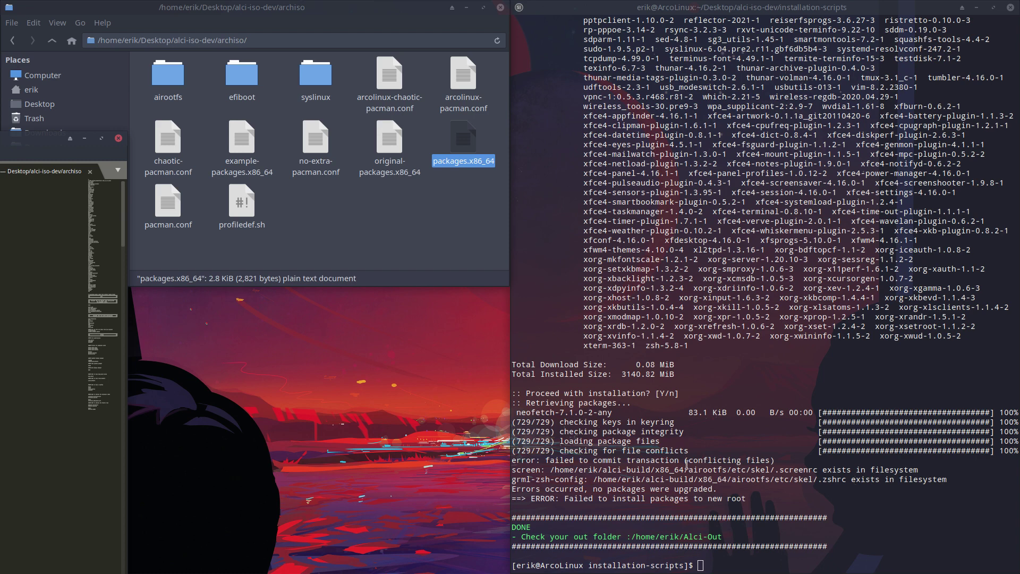
{"action": "left_click", "coordinate": [118, 138]}
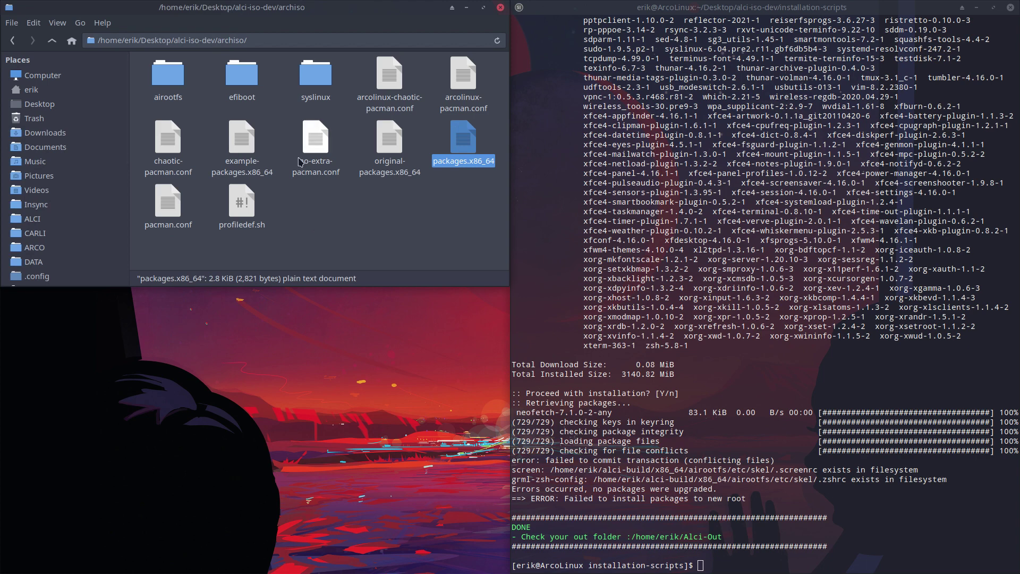
Delete the conflicting .screenrc file from archiso/airootfs/etc/skel.
{"action": "double_click", "coordinate": [178, 81]}
{"action": "double_click", "coordinate": [165, 82]}
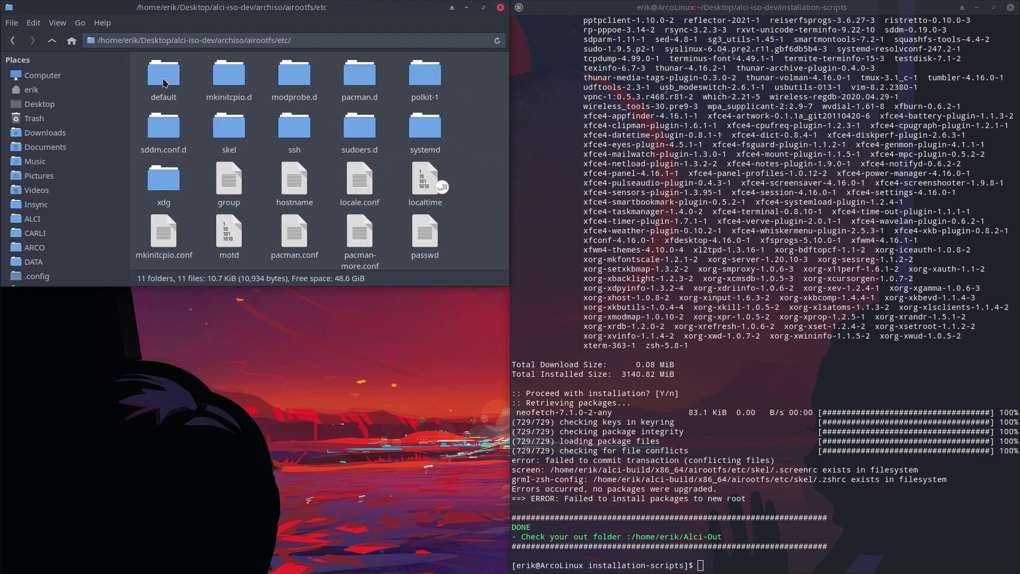
{"action": "double_click", "coordinate": [246, 130]}
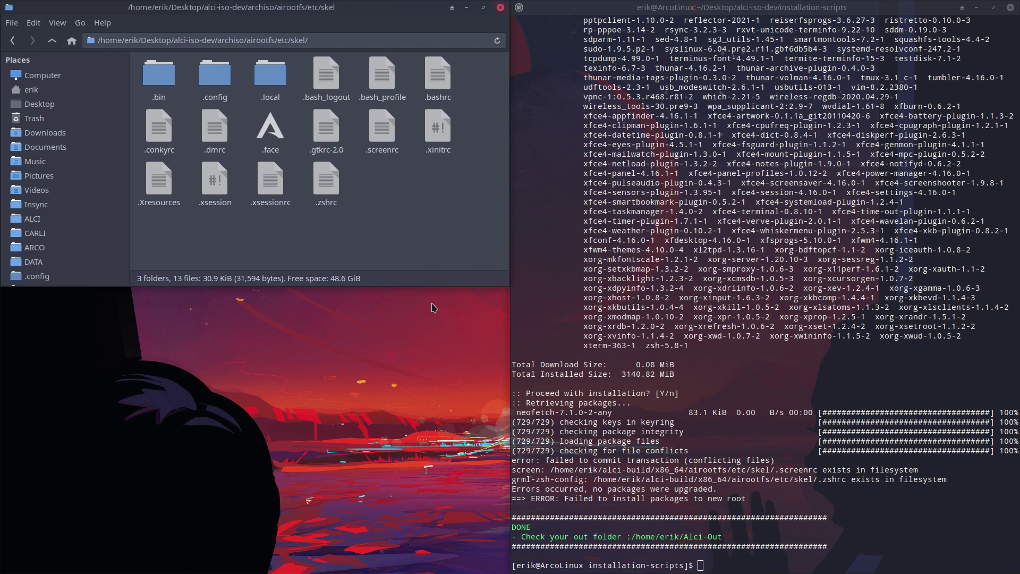
{"action": "left_click", "coordinate": [376, 144]}
{"action": "key", "text": "Delete"}
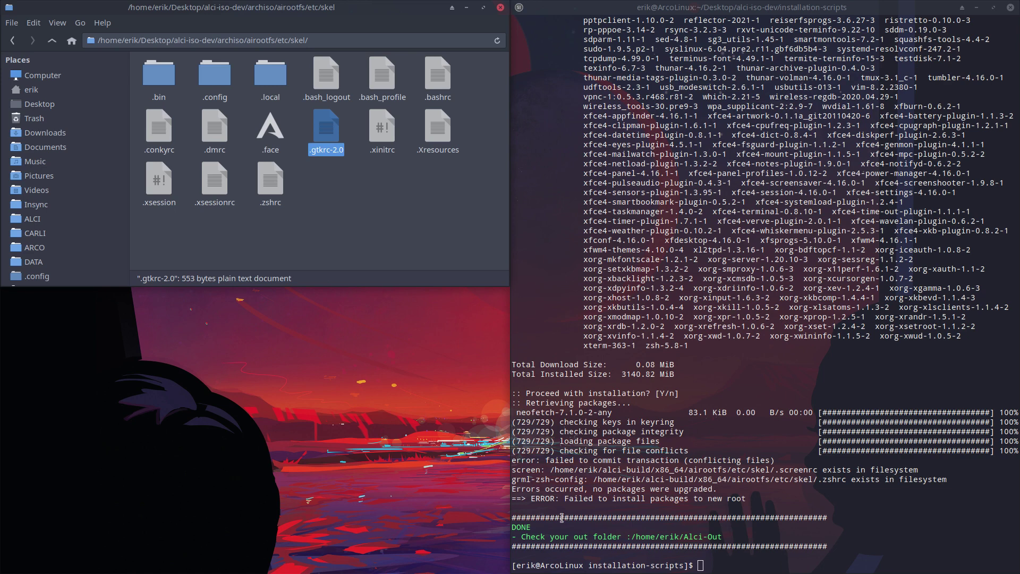
Delete the conflicting .zshrc file from archiso/airootfs/etc/skel.
{"action": "left_click", "coordinate": [415, 214]}
{"action": "left_click", "coordinate": [274, 183]}
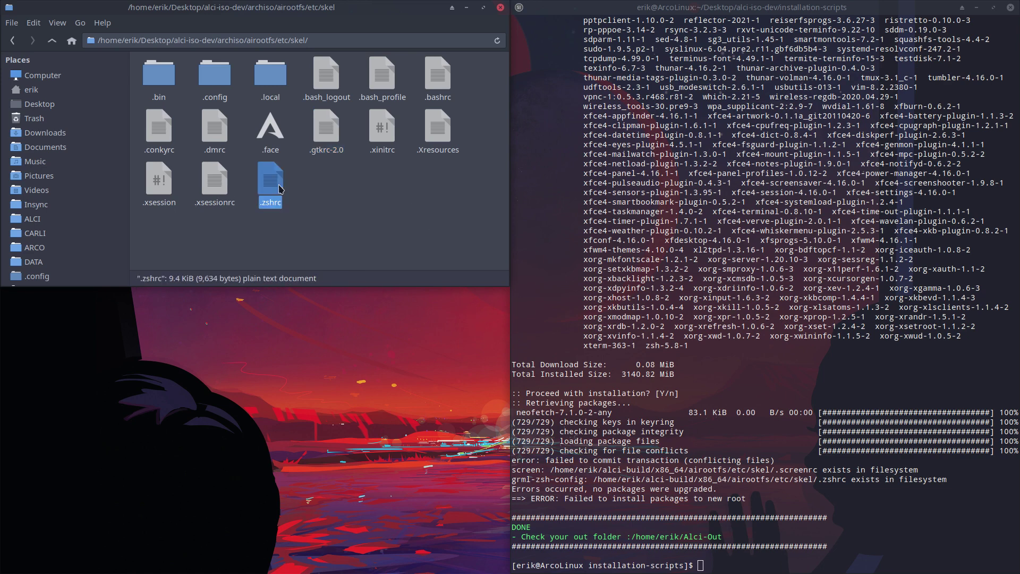
{"action": "key", "text": "Delete"}
Rerun the previous ISO build script in the installation-scripts terminal.
{"action": "left_click", "coordinate": [730, 371]}
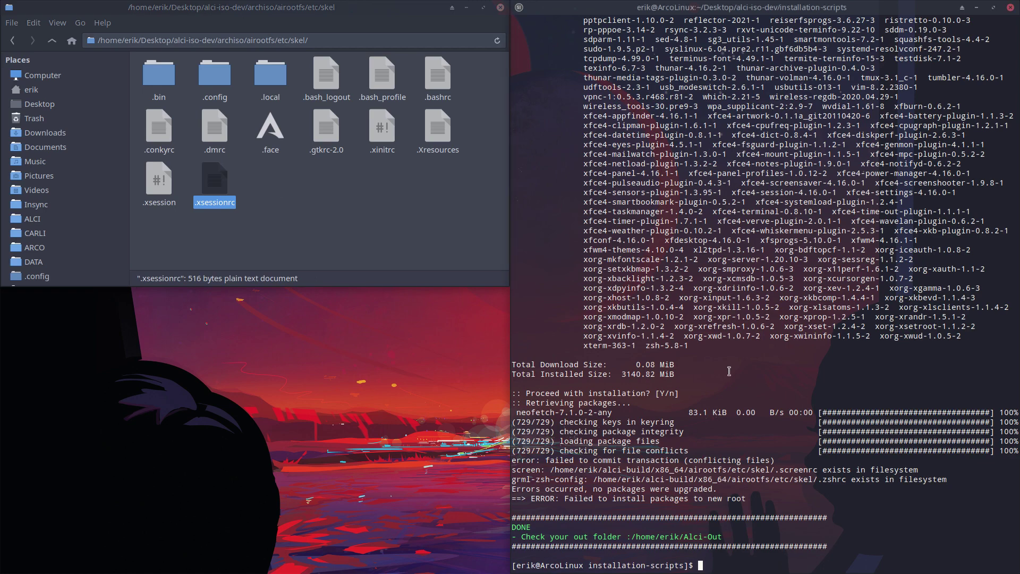
{"action": "key", "text": "Up"}
{"action": "key", "text": "Return"}
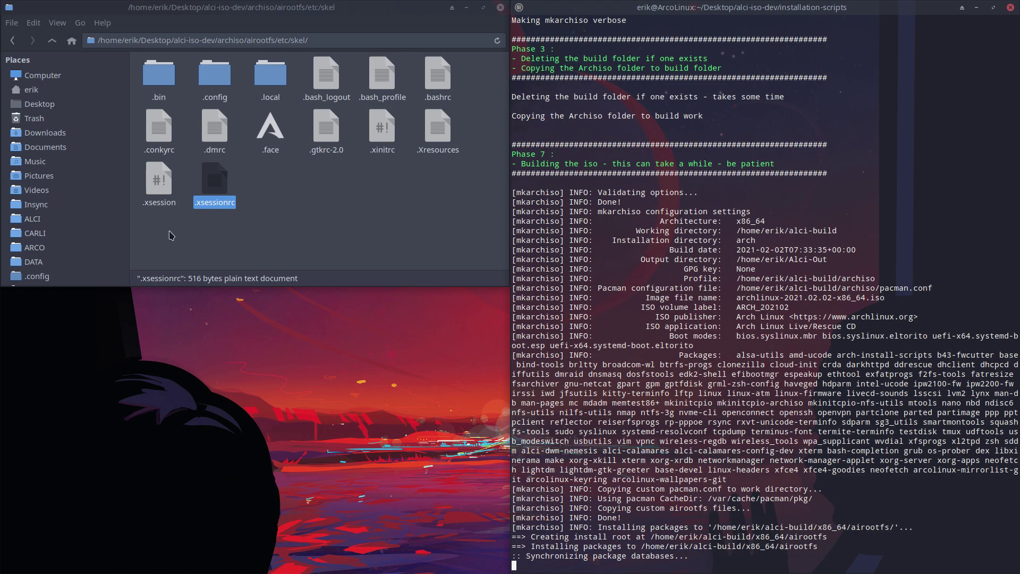
Check the combined properties of all files and folders in the skel folder, close them and clear the selection.
{"action": "left_click_drag", "start_coordinate": [151, 241], "coordinate": [438, 81]}
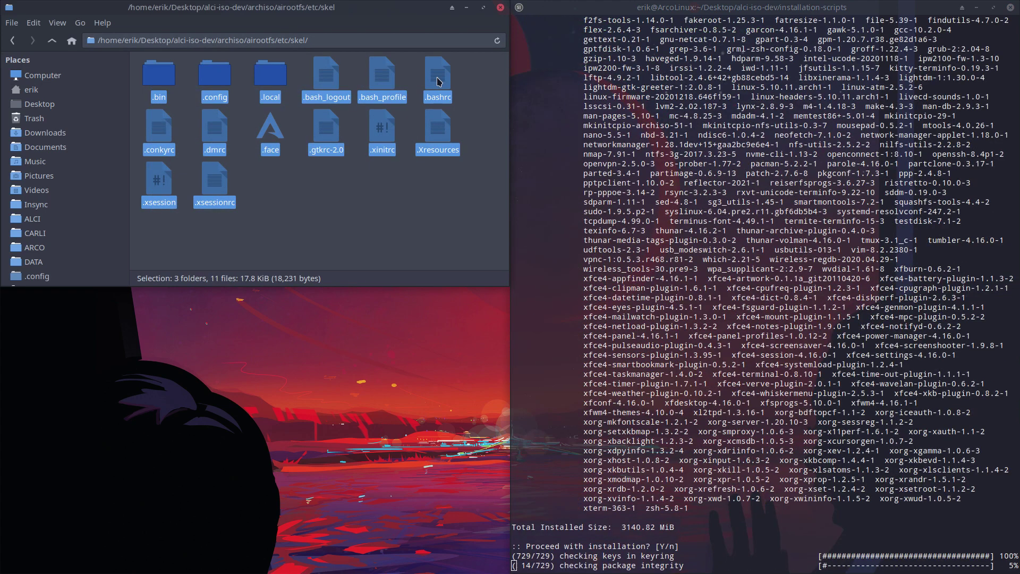
{"action": "right_click", "coordinate": [439, 81]}
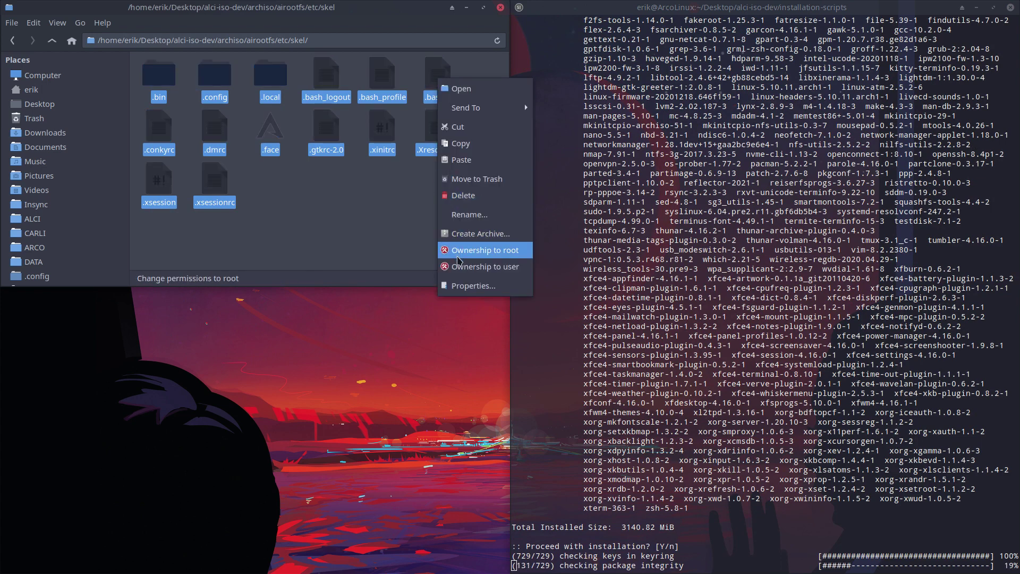
{"action": "left_click", "coordinate": [458, 286]}
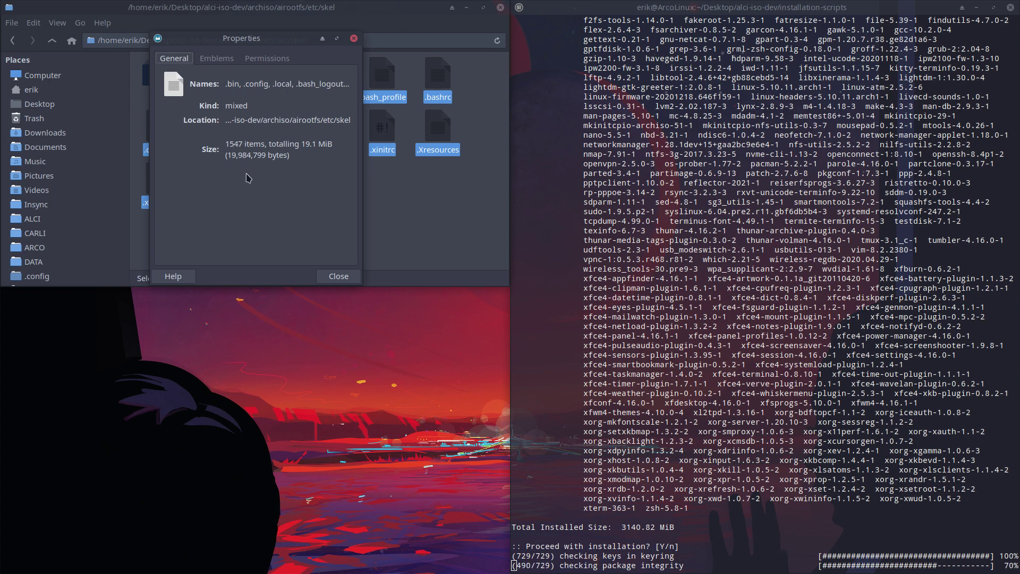
{"action": "left_click", "coordinate": [354, 38]}
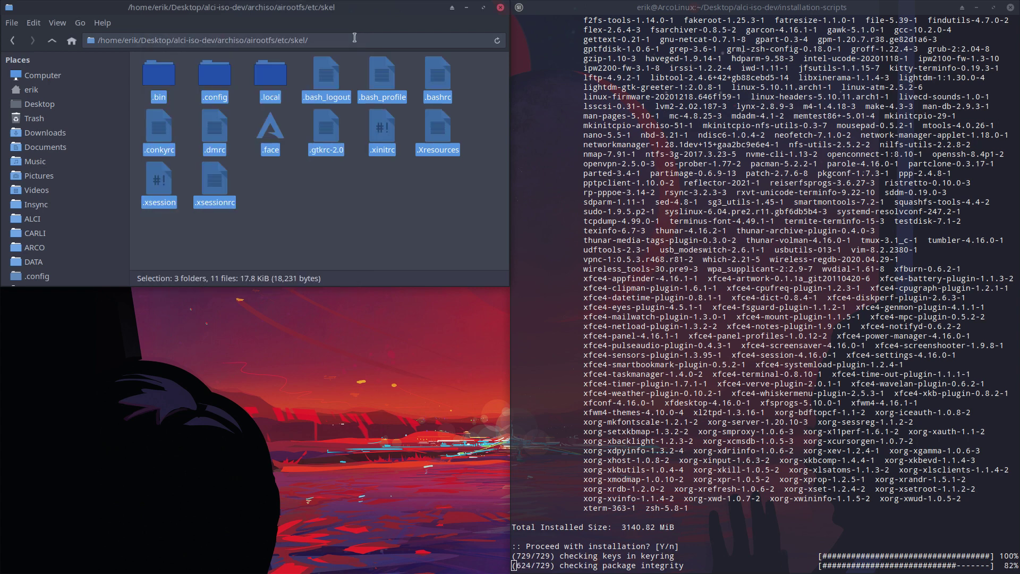
{"action": "left_click", "coordinate": [291, 241]}
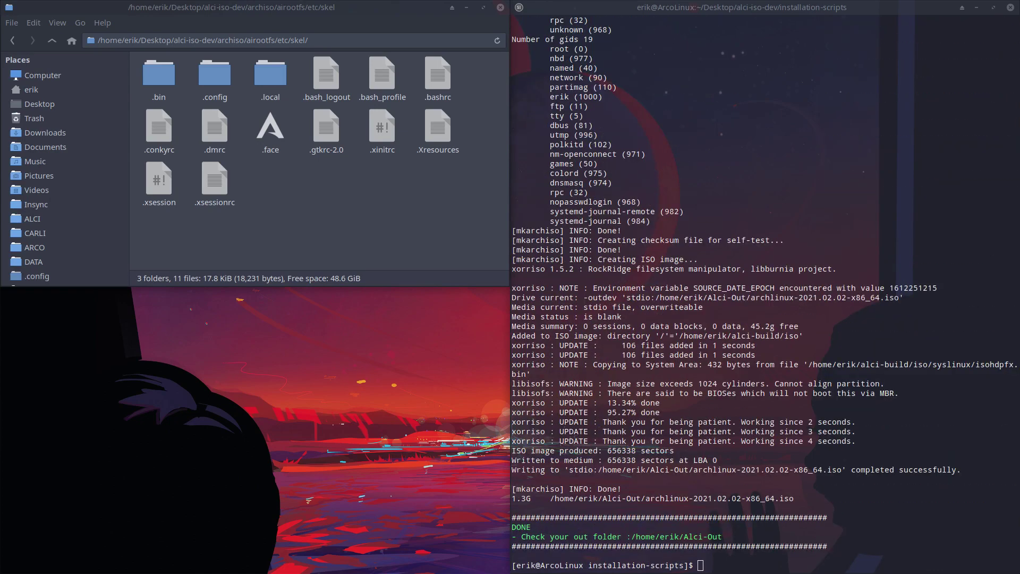
Switch to VirtualBox and load archlinux-2021.02.02-x86_64.iso from Alci-Out into the ALCI machine's optical drive.
{"action": "key", "text": "super+F7"}
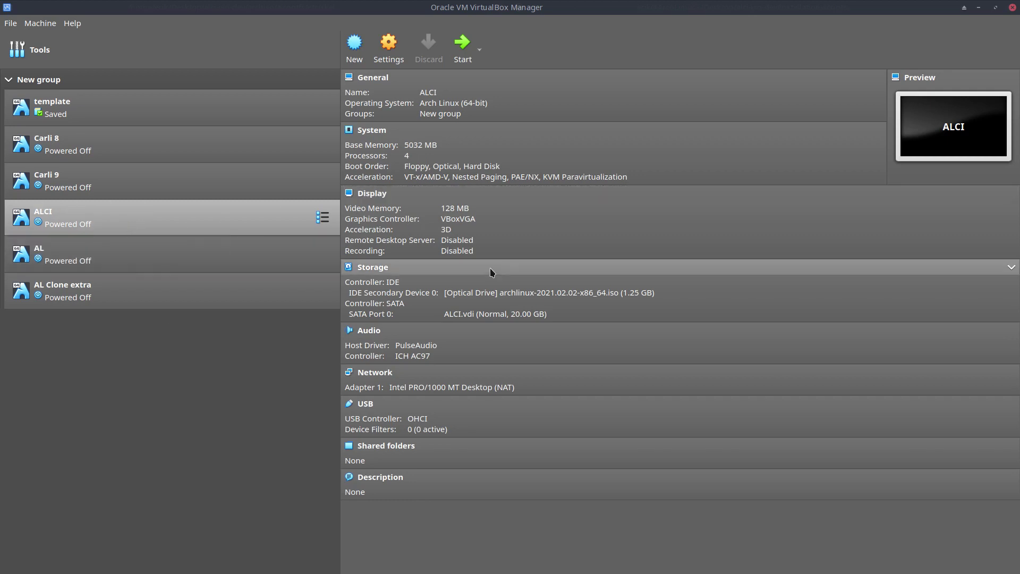
{"action": "left_click", "coordinate": [508, 293]}
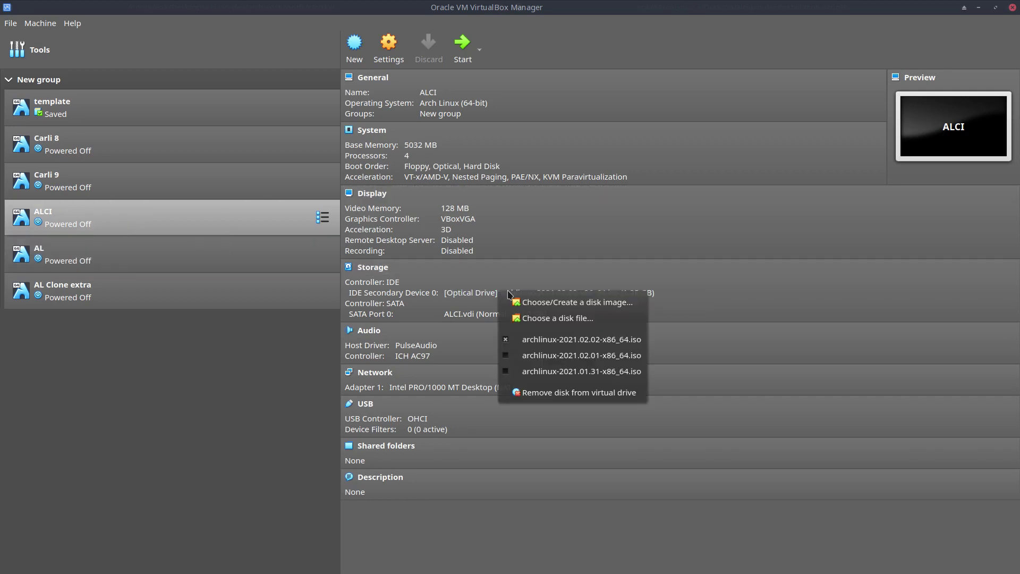
{"action": "left_click", "coordinate": [533, 318]}
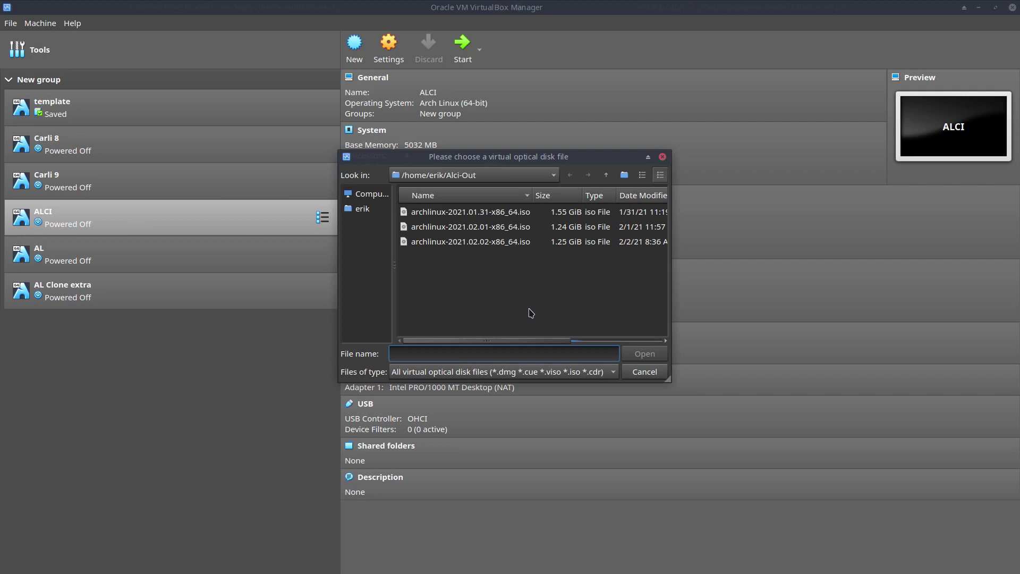
{"action": "left_click", "coordinate": [506, 244]}
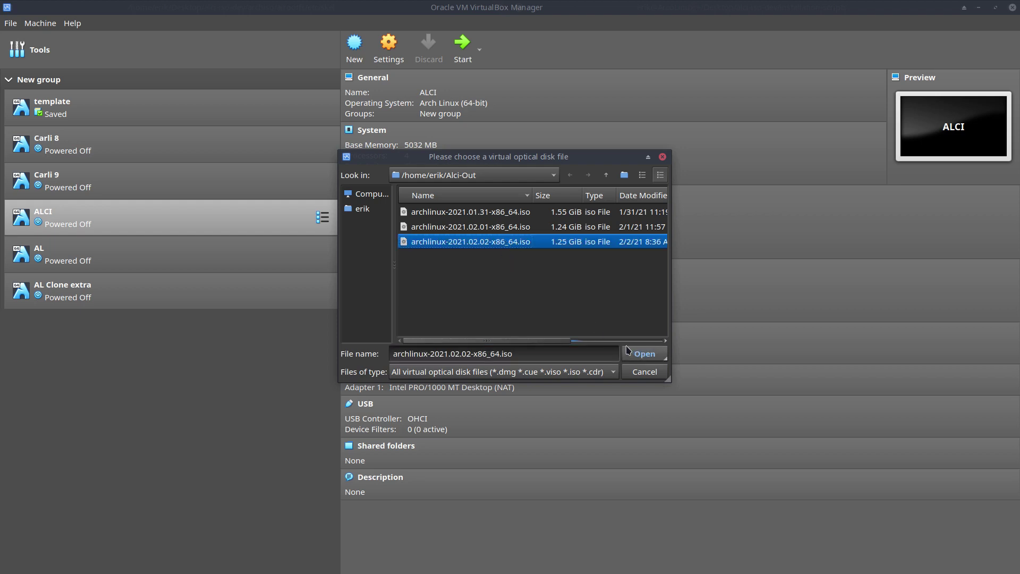
{"action": "left_click", "coordinate": [644, 354]}
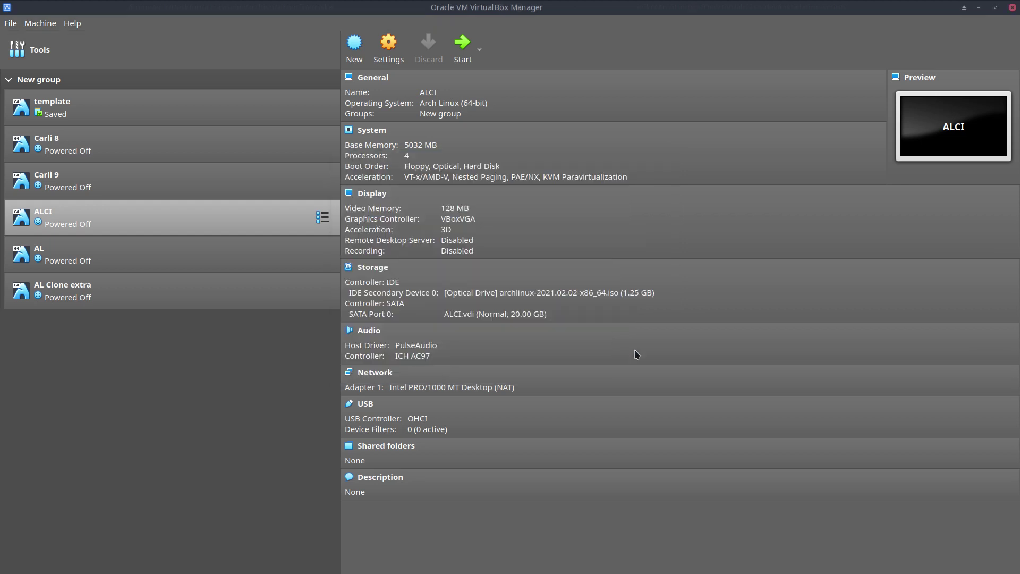
Start the ALCI virtual machine and boot the Arch Linux install medium (x86_64, BIOS).
{"action": "double_click", "coordinate": [294, 223]}
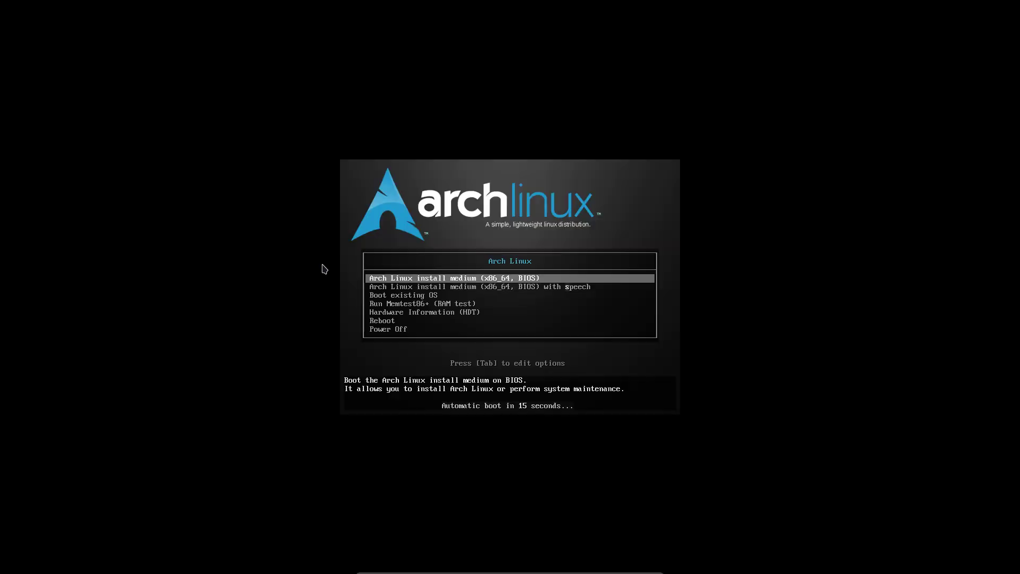
{"action": "key", "text": "Return"}
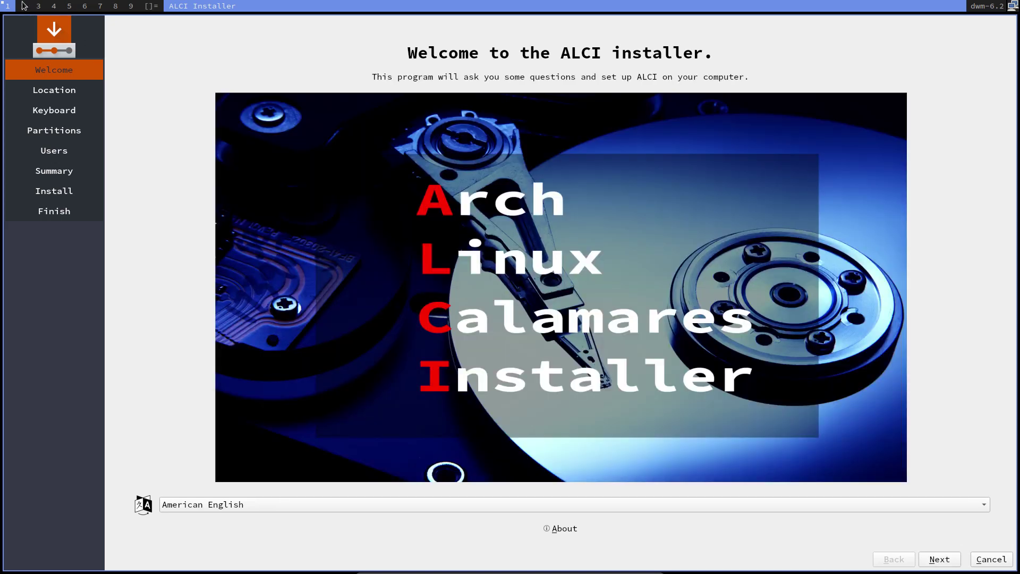
Look at workspace 2 and return to workspace 1, check the live system information in a terminal, and close the terminal.
{"action": "left_click", "coordinate": [24, 6]}
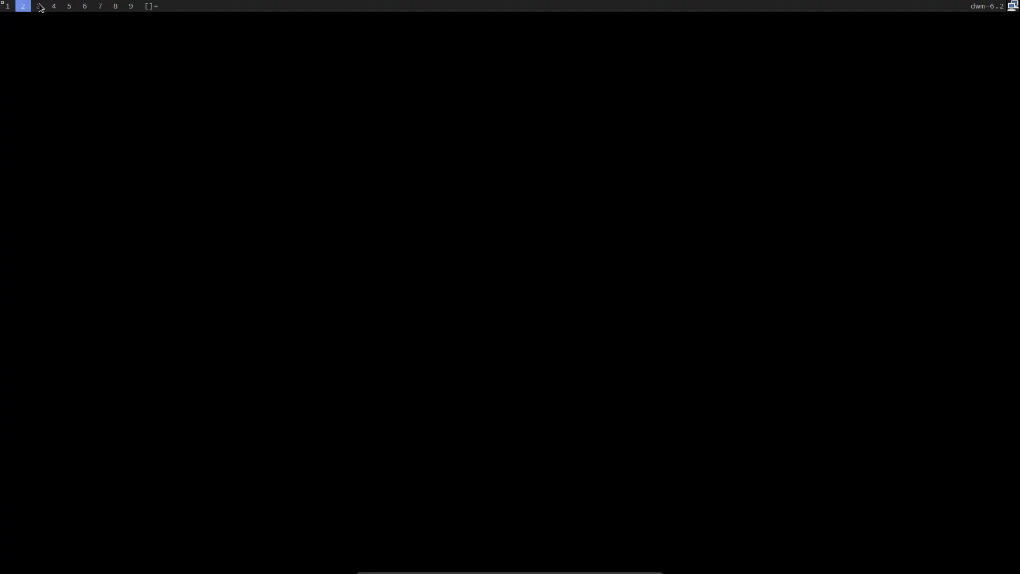
{"action": "left_click", "coordinate": [8, 6]}
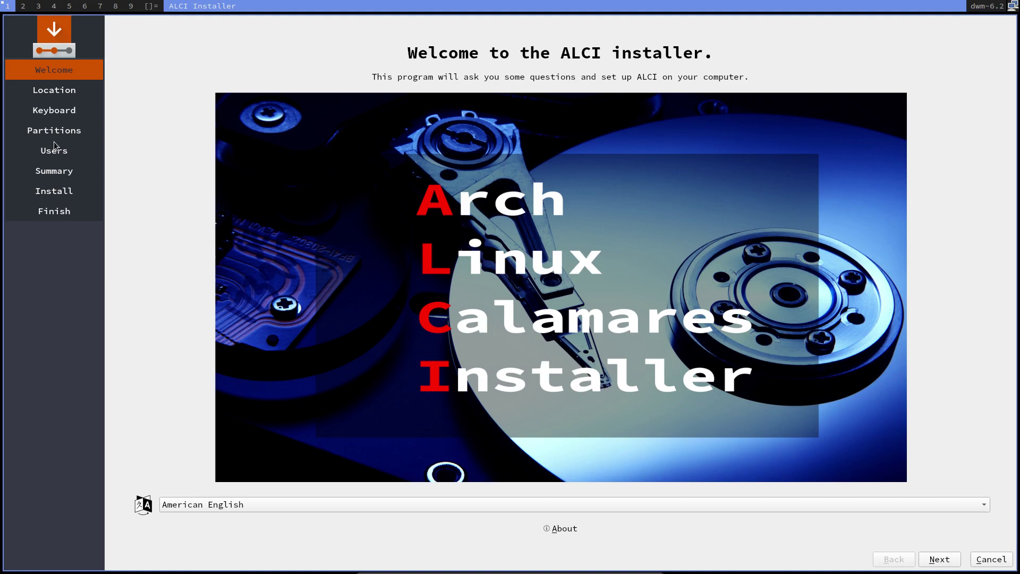
{"action": "key", "text": "super+Return"}
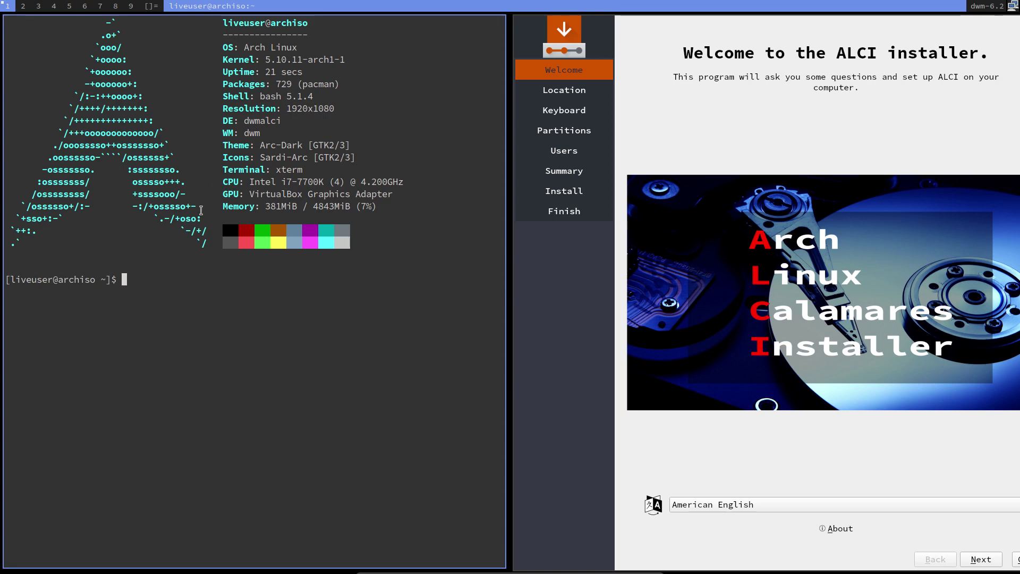
{"action": "type", "text": "a"}
{"action": "key", "text": "super+q"}
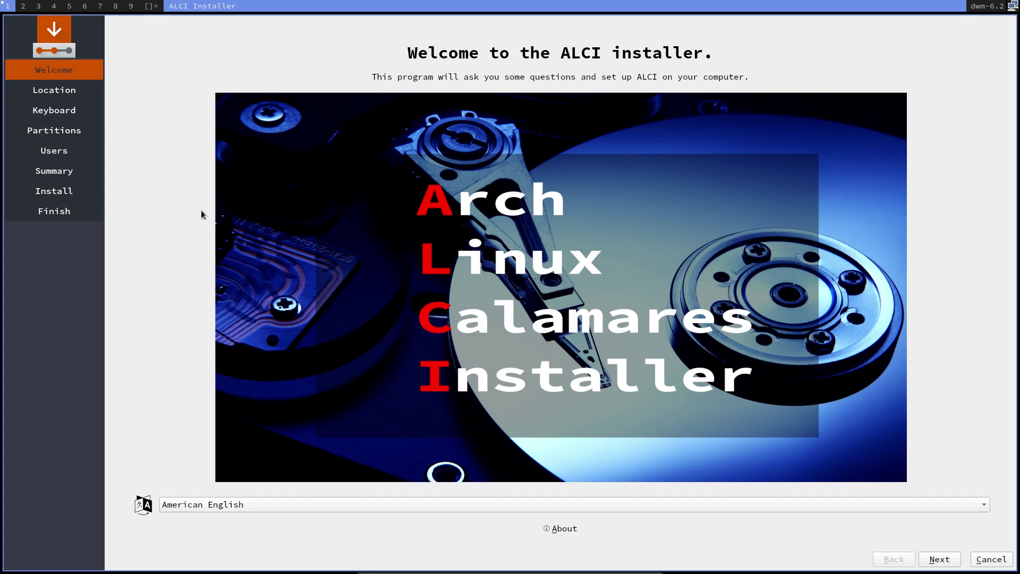
Go through the ALCI installer with the Belgian default keyboard layout and Erase disk with no swap for partitioning.
{"action": "left_click", "coordinate": [959, 565]}
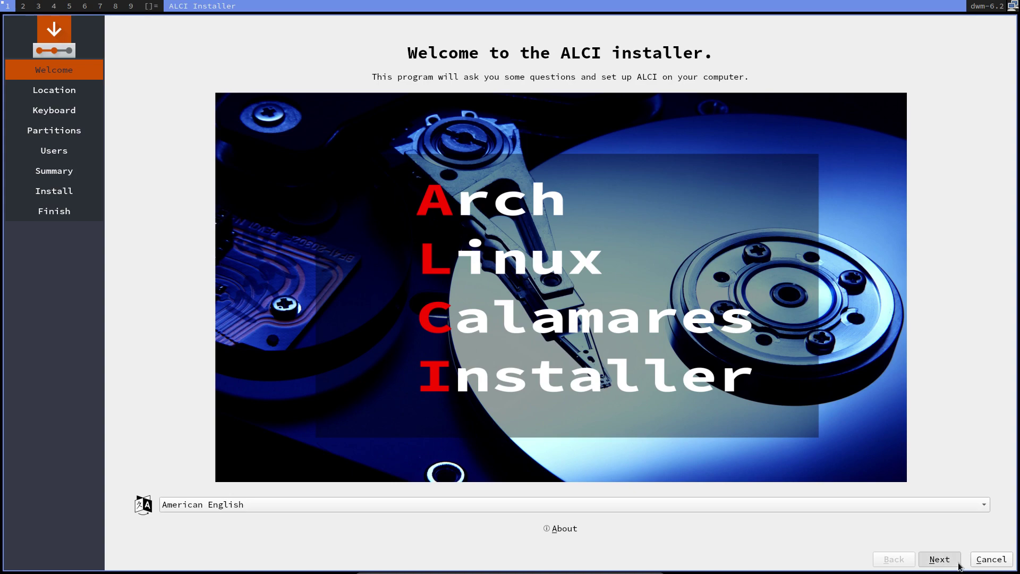
{"action": "left_click", "coordinate": [960, 565]}
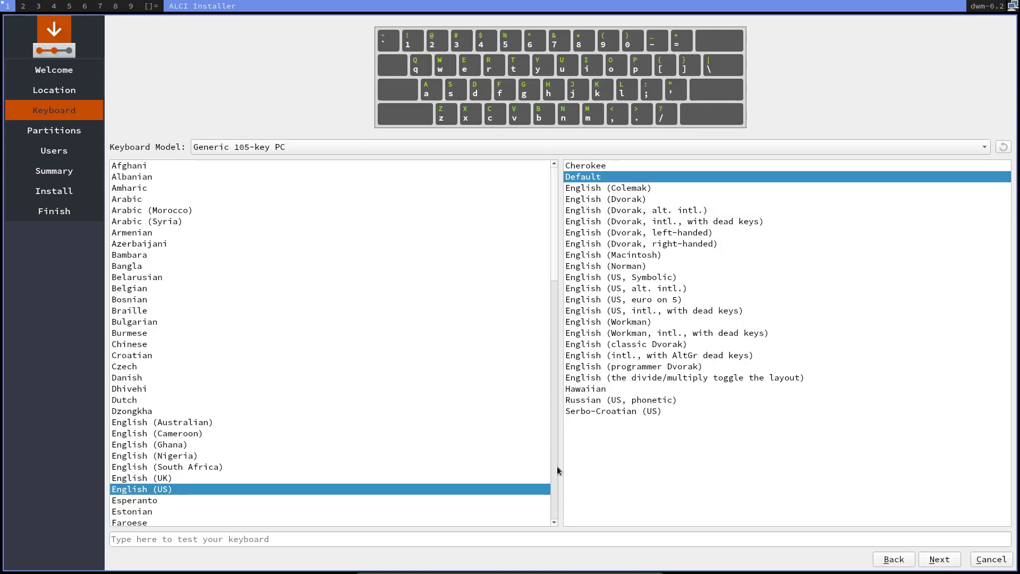
{"action": "left_click", "coordinate": [168, 287]}
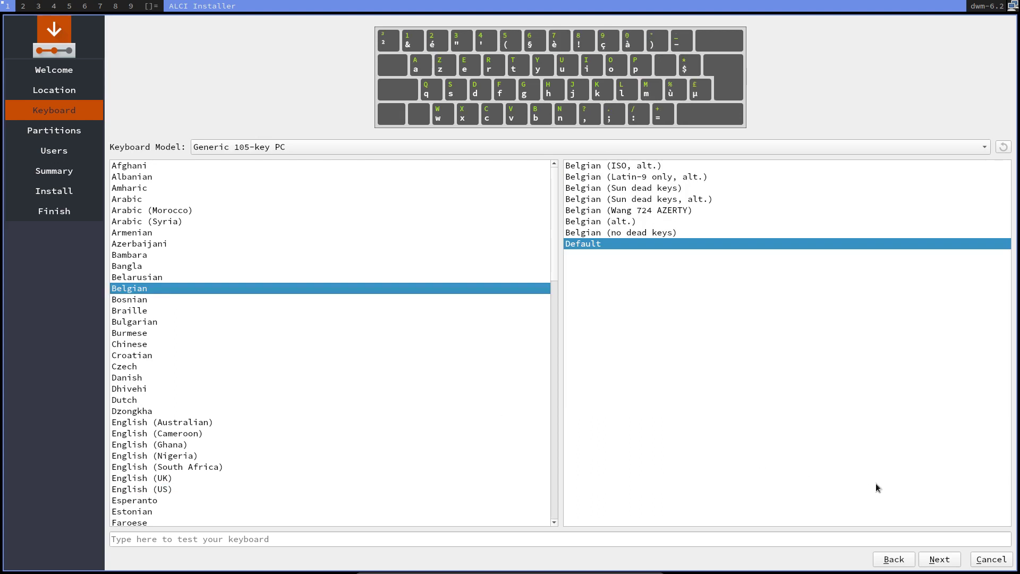
{"action": "left_click", "coordinate": [940, 565]}
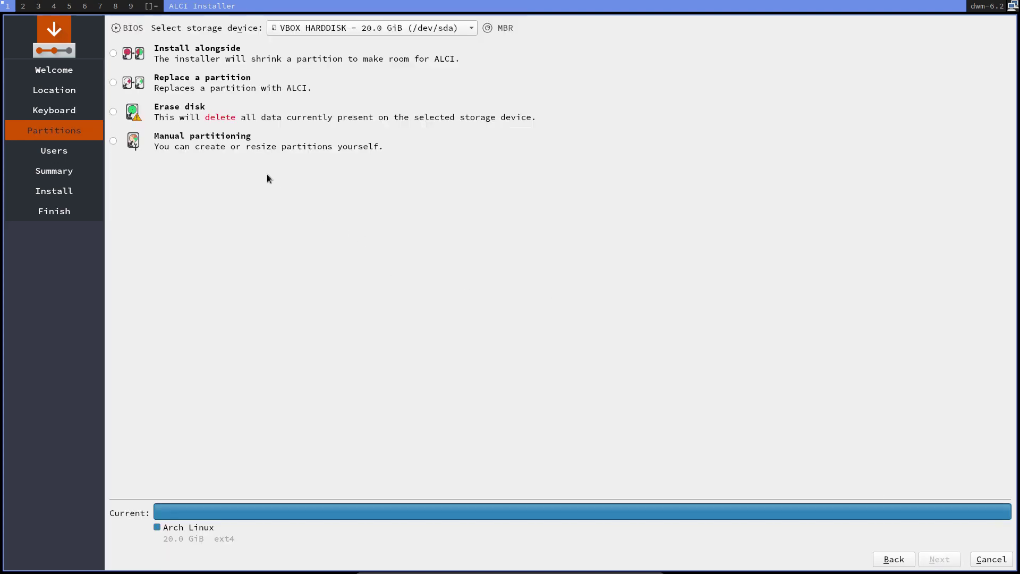
{"action": "left_click", "coordinate": [189, 121]}
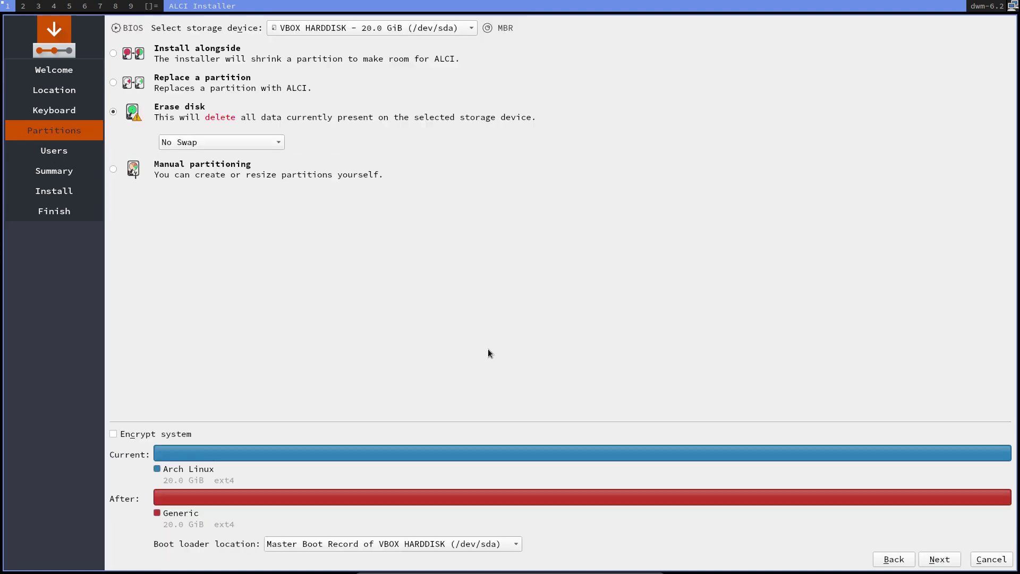
{"action": "left_click", "coordinate": [933, 556]}
Enter the user's name, type and repeat the account password, and continue to the installation summary.
{"action": "type", "text": "erik"}
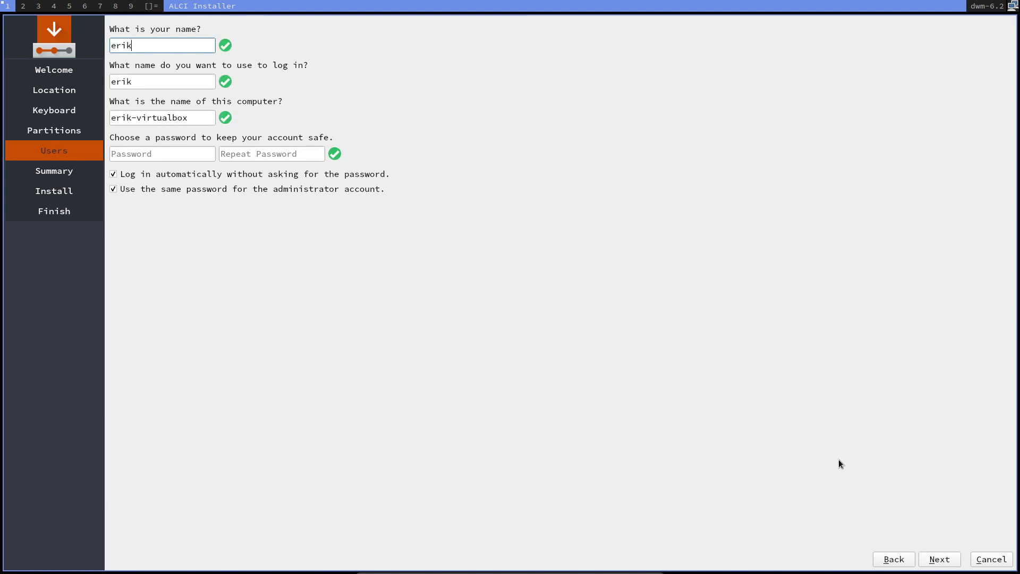
{"action": "key", "text": "Tab"}
{"action": "key", "text": "Tab"}
{"action": "key", "text": "Tab"}
{"action": "type", "text": "****"}
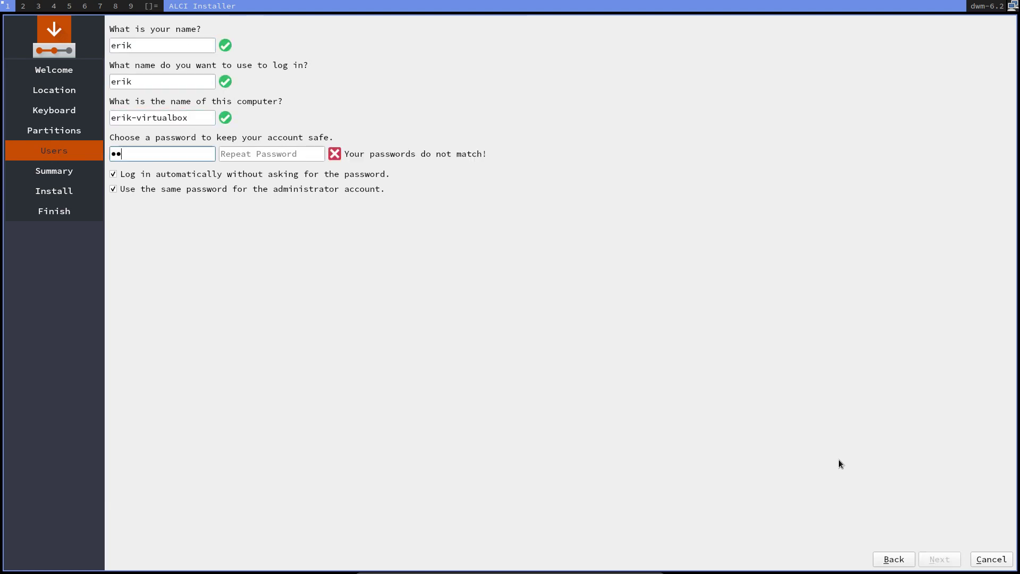
{"action": "key", "text": "Tab"}
{"action": "type", "text": "****"}
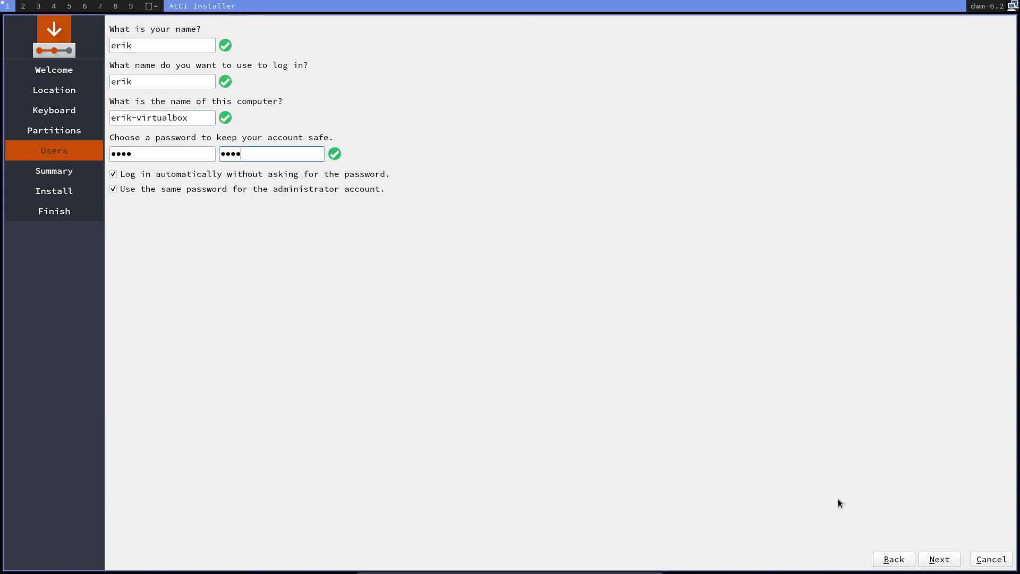
{"action": "left_click", "coordinate": [937, 559]}
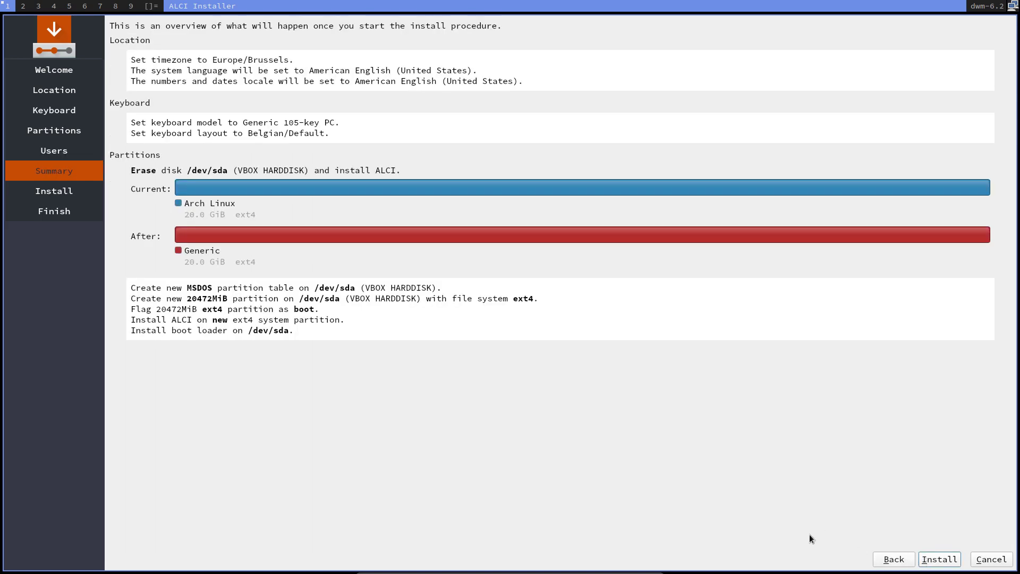
Install ALCI on the virtual disk and finish the installer with the restart option enabled.
{"action": "left_click", "coordinate": [931, 559]}
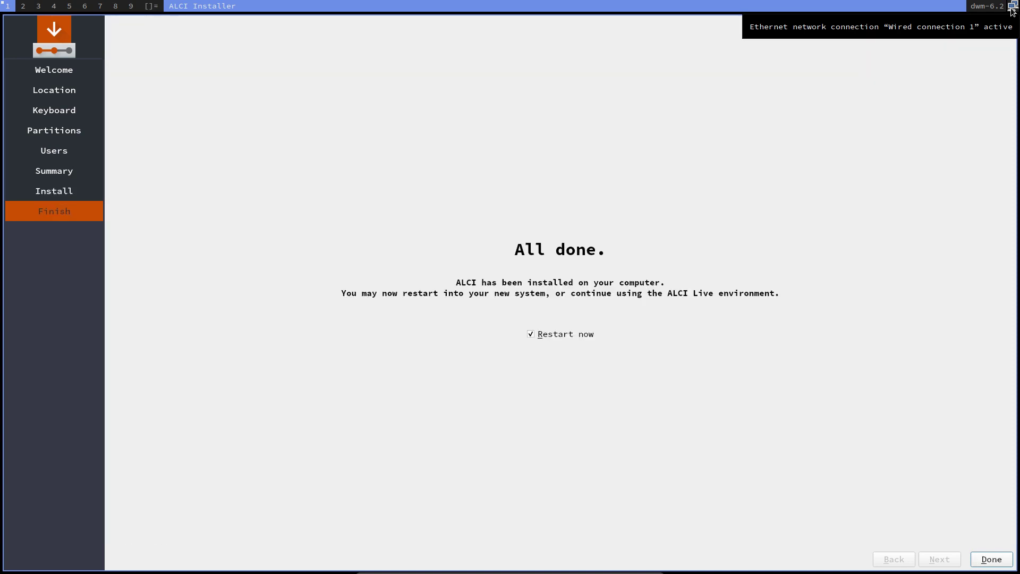
{"action": "left_click", "coordinate": [988, 560]}
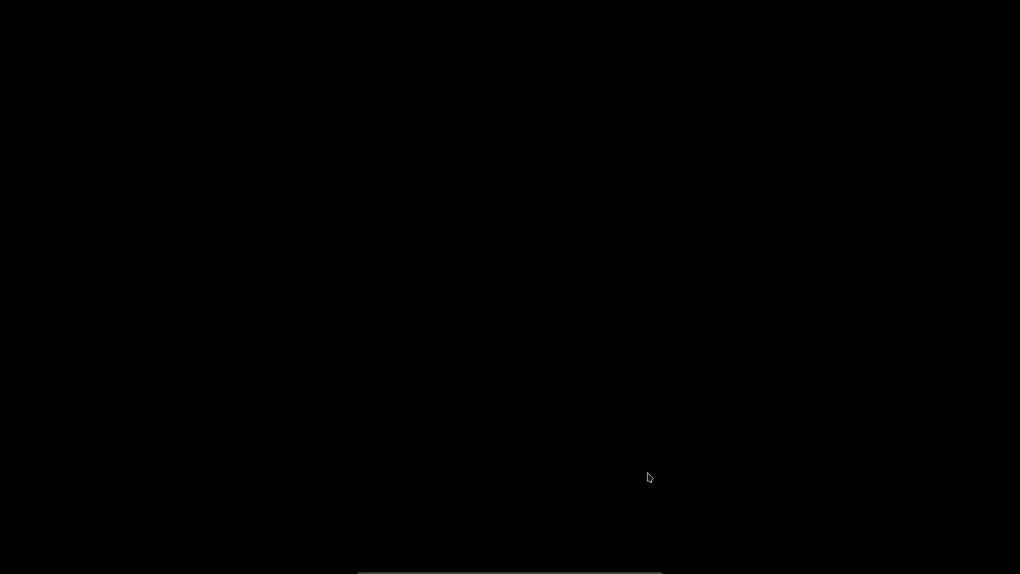
Choose Boot existing OS in the install medium's boot menu and start the Arch Linux entry in GRUB.
{"action": "key", "text": "Down"}
{"action": "key", "text": "Down"}
{"action": "key", "text": "Return"}
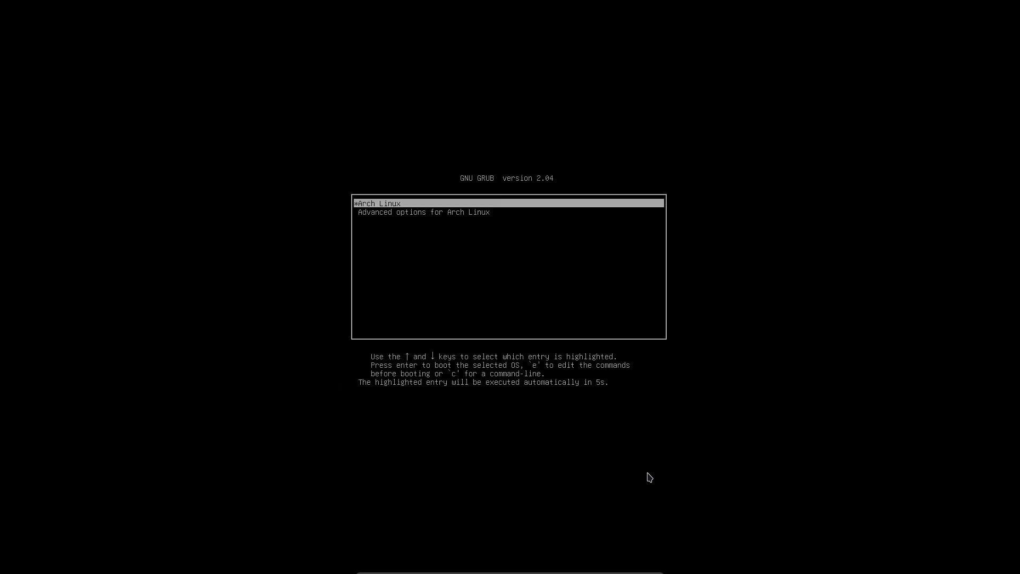
{"action": "key", "text": "Return"}
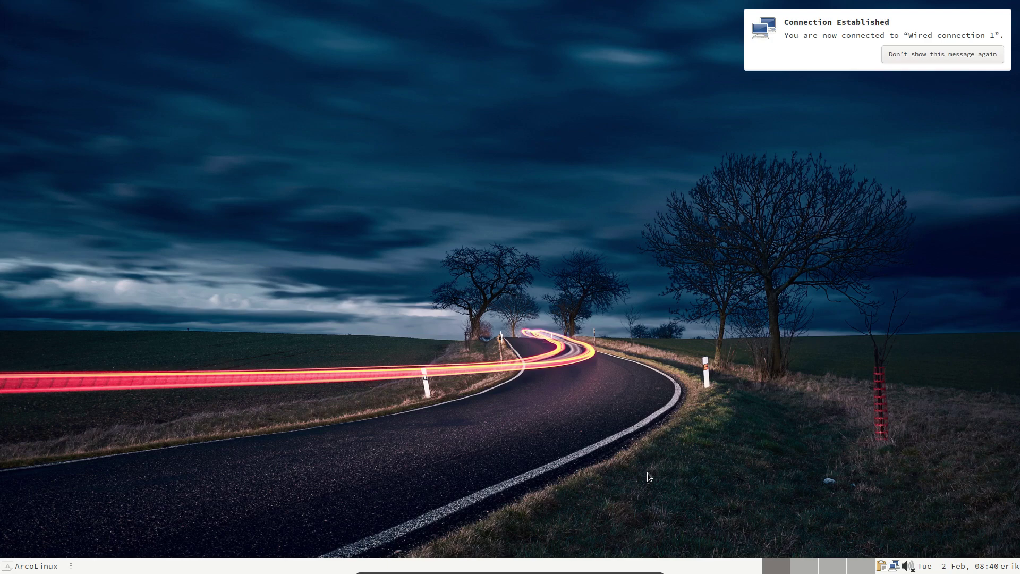
Dismiss the Connection Established notification permanently, look through the ArcoLinux application menu, and close the menu.
{"action": "left_click", "coordinate": [961, 57]}
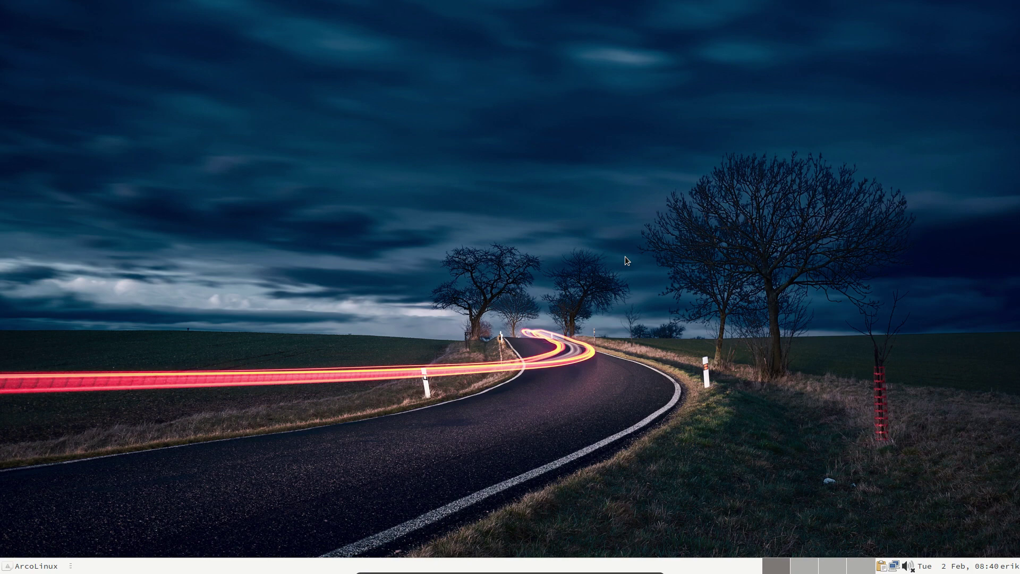
{"action": "left_click", "coordinate": [57, 567]}
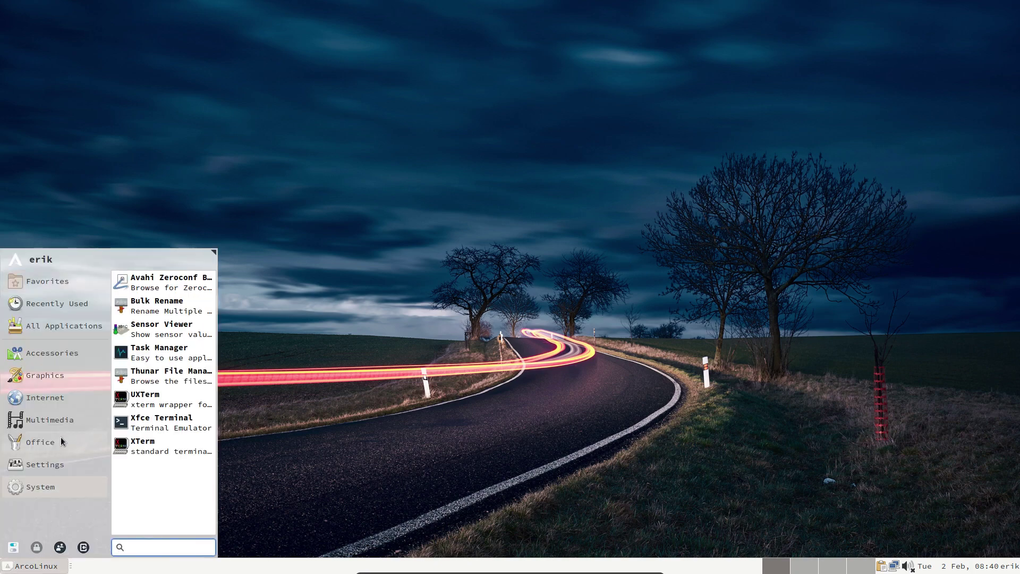
{"action": "left_click", "coordinate": [164, 198]}
Try to open the default terminal emulator, including through the Terminal Emulator entry in the application menu's favorites.
{"action": "key", "text": "ctrl+alt+t"}
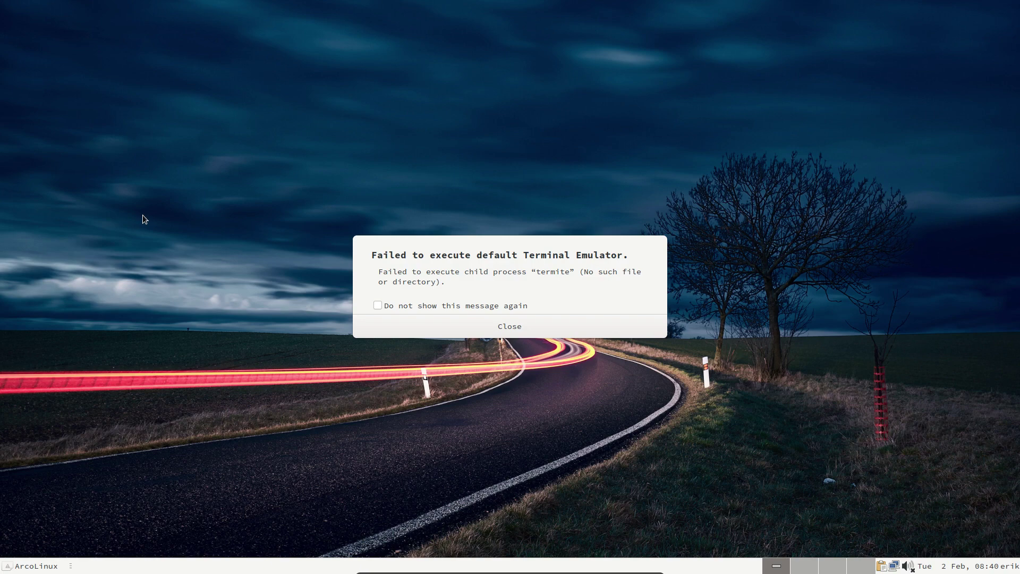
{"action": "left_click", "coordinate": [30, 564]}
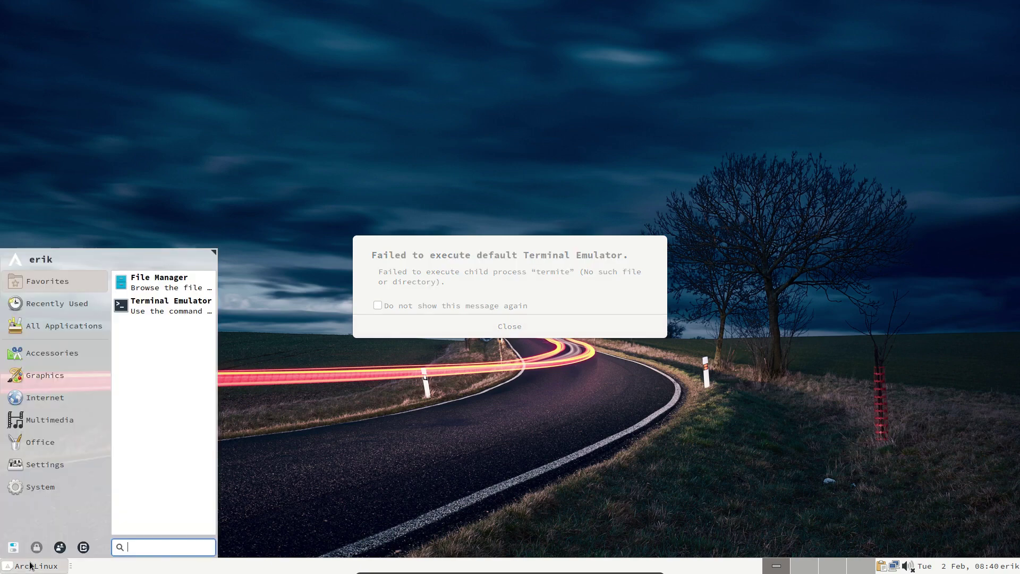
{"action": "left_click", "coordinate": [169, 309]}
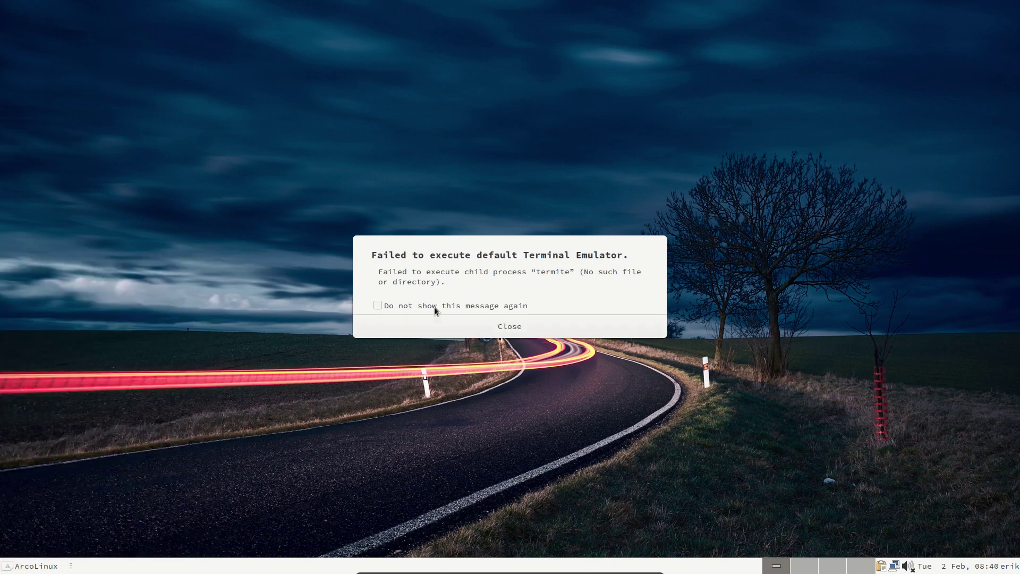
Launch XTerm from the System category of the application menu and move its window to uncover the error dialog.
{"action": "left_click", "coordinate": [33, 566]}
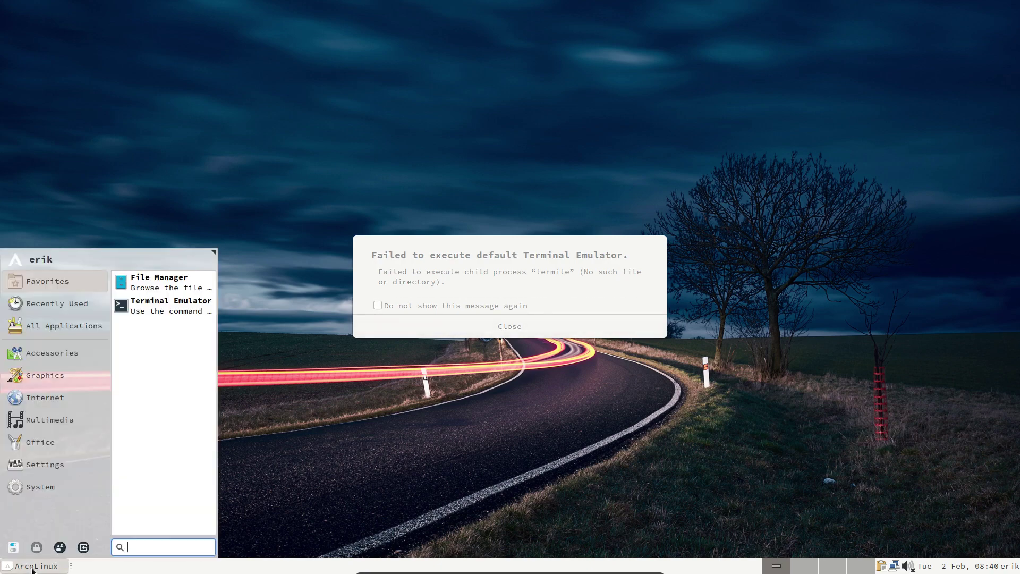
{"action": "left_click", "coordinate": [36, 489]}
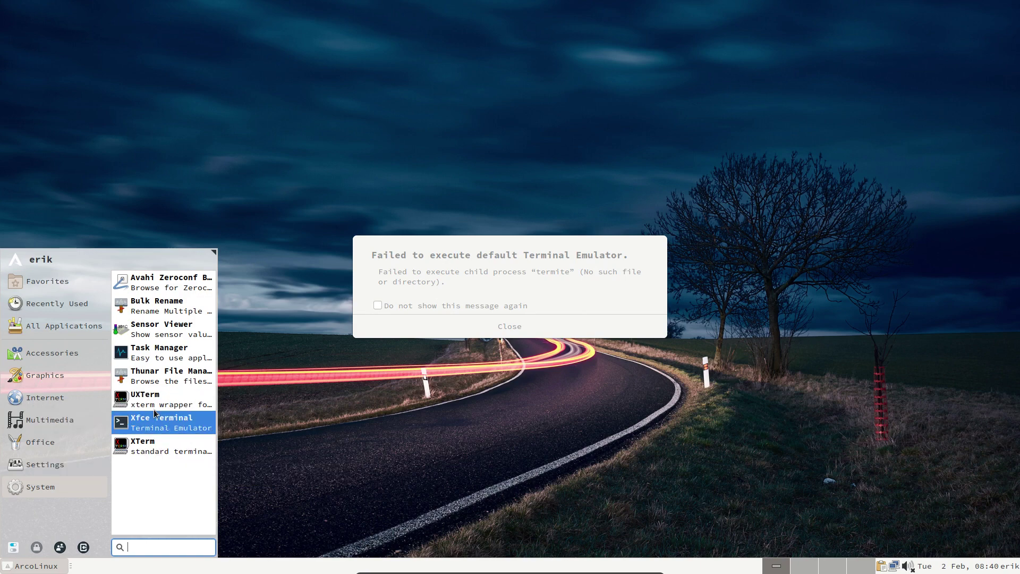
{"action": "left_click", "coordinate": [154, 447]}
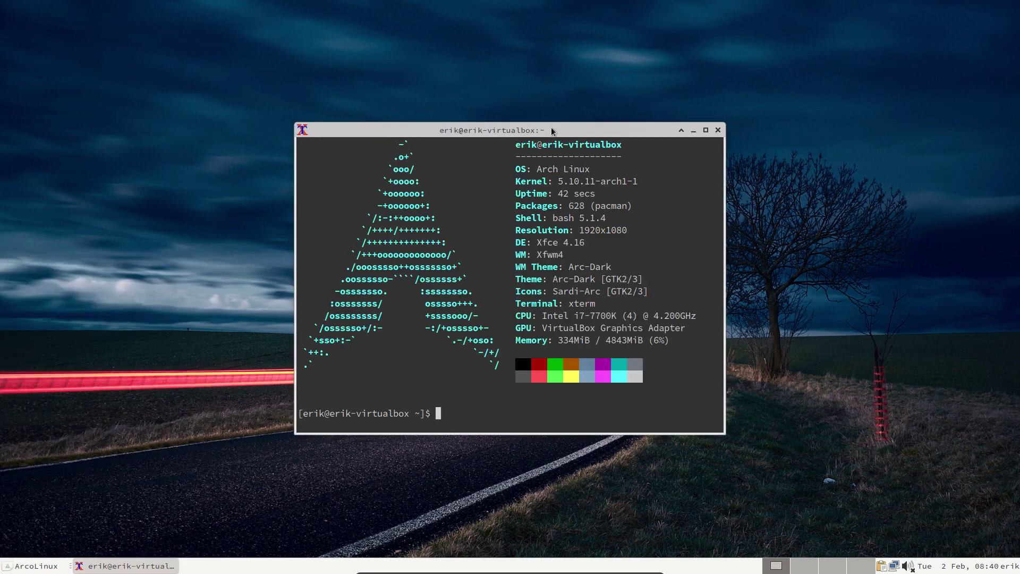
{"action": "left_click_drag", "start_coordinate": [566, 132], "coordinate": [740, 52]}
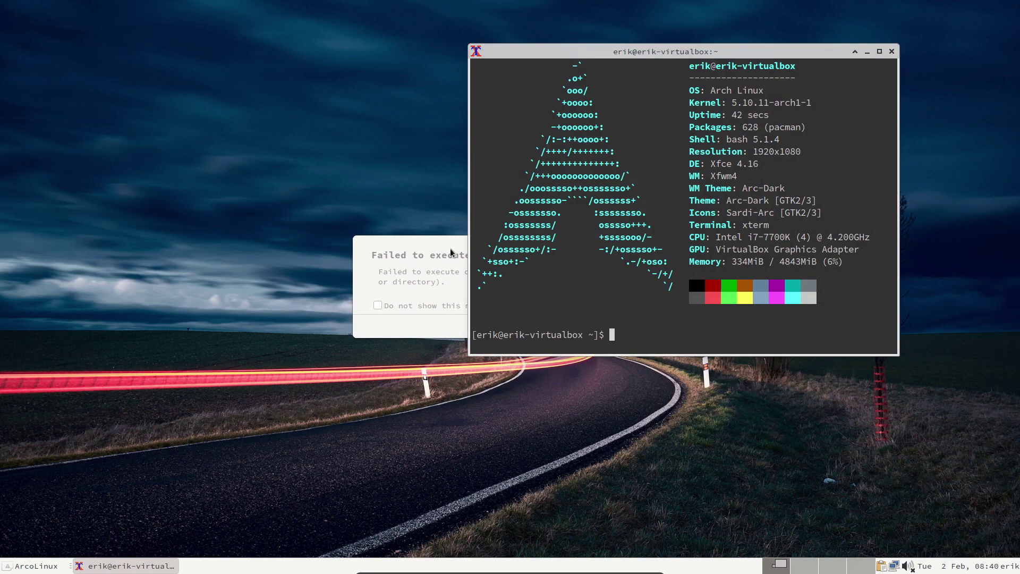
{"action": "left_click", "coordinate": [451, 248]}
Refresh the package databases in XTerm with sudo pacman -Sy, entering the account password for sudo.
{"action": "left_click", "coordinate": [714, 310]}
{"action": "type", "text": "sudo pacman -Sy"}
{"action": "key", "text": "Return"}
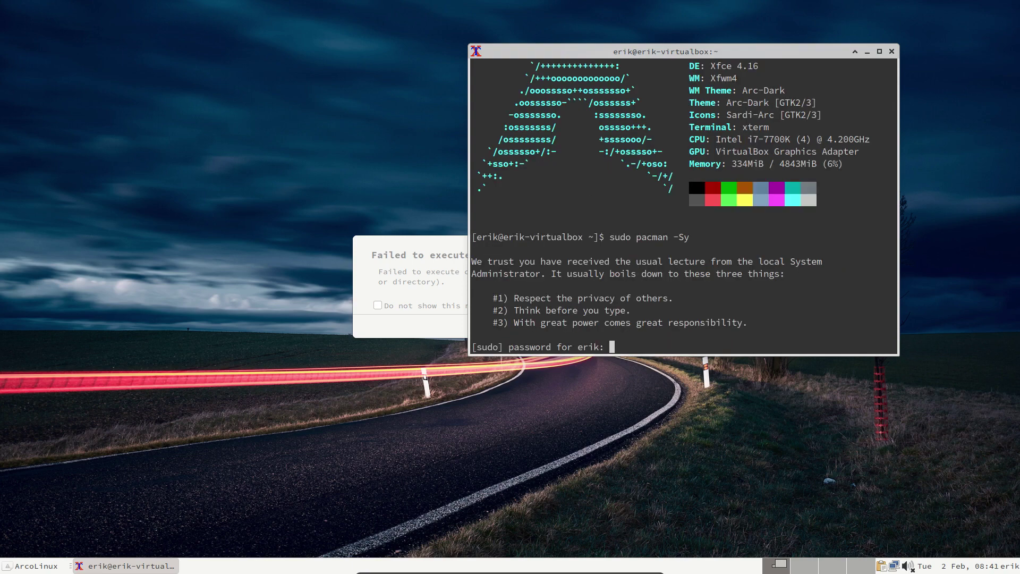
{"action": "key", "text": "Return"}
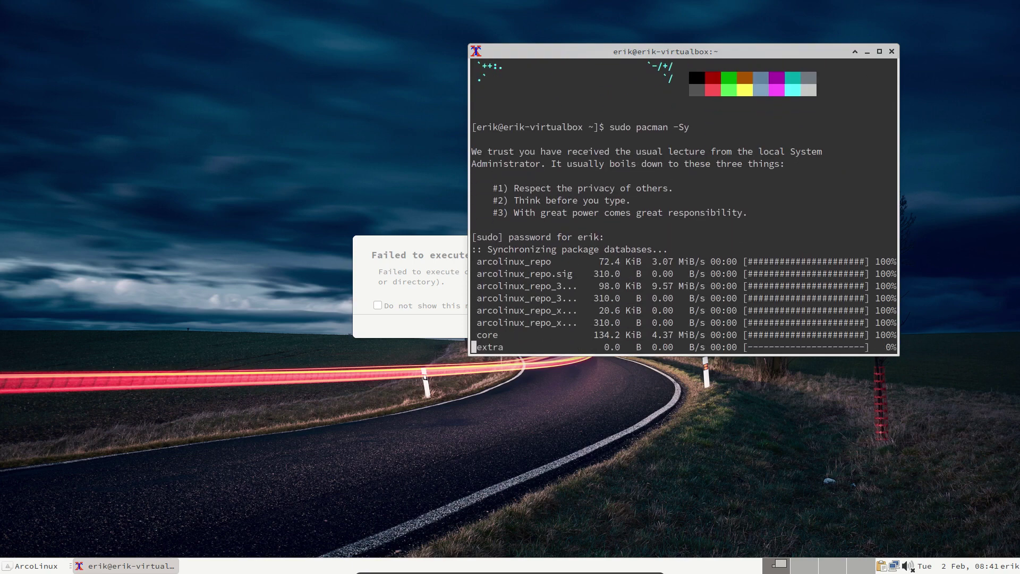
Install the missing terminal with sudo pacman -S termite and accept the installation.
{"action": "type", "text": "sudo pacman "}
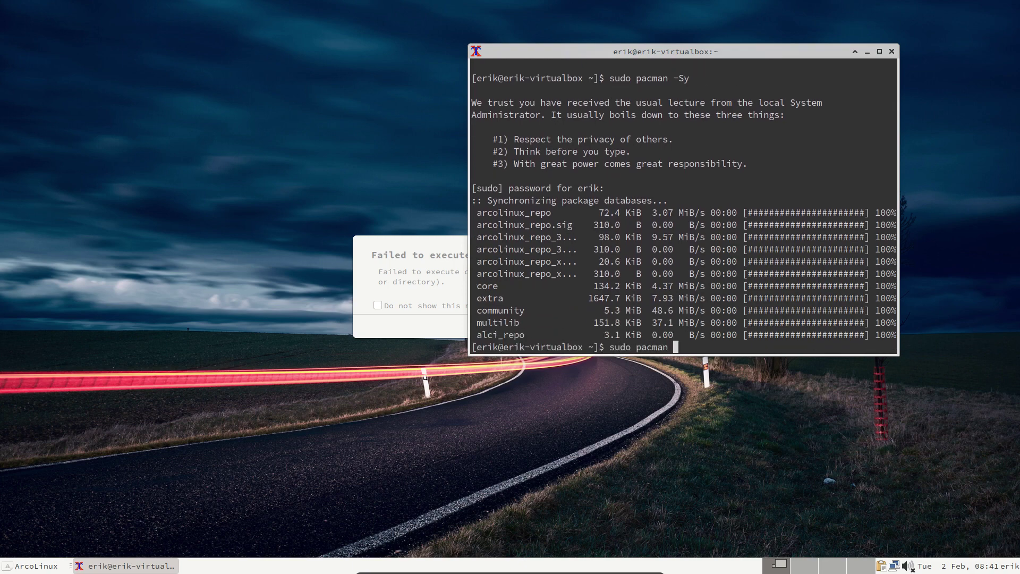
{"action": "type", "text": "-S termite"}
{"action": "key", "text": "Return"}
{"action": "key", "text": "Return"}
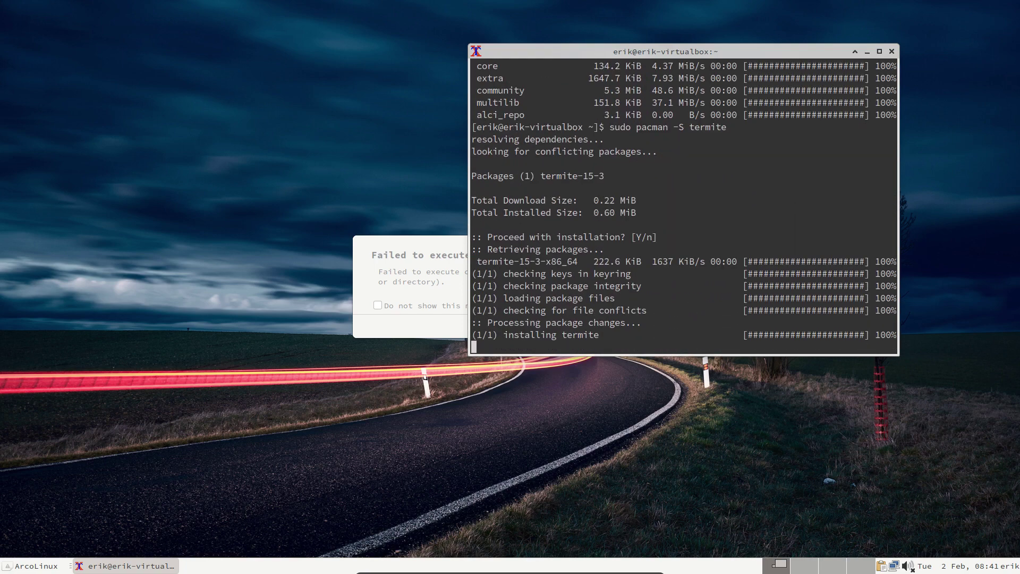
Open the default terminal emulator, move its window clear of XTerm and the error dialog, and return to XTerm.
{"action": "key", "text": "ctrl+alt+t"}
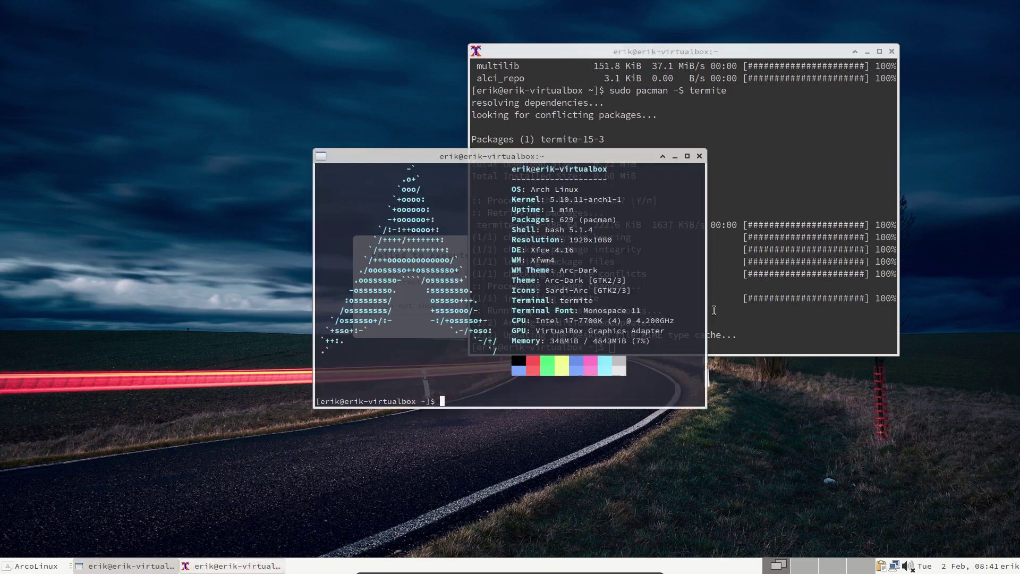
{"action": "left_click_drag", "start_coordinate": [605, 159], "coordinate": [348, 79]}
{"action": "left_click", "coordinate": [461, 263]}
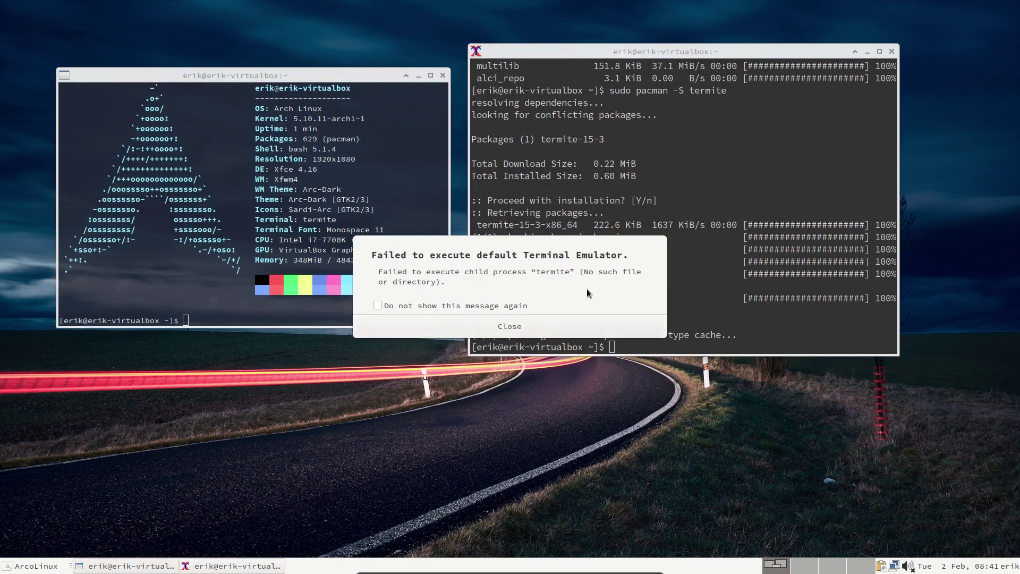
{"action": "left_click", "coordinate": [535, 338]}
{"action": "left_click", "coordinate": [615, 336]}
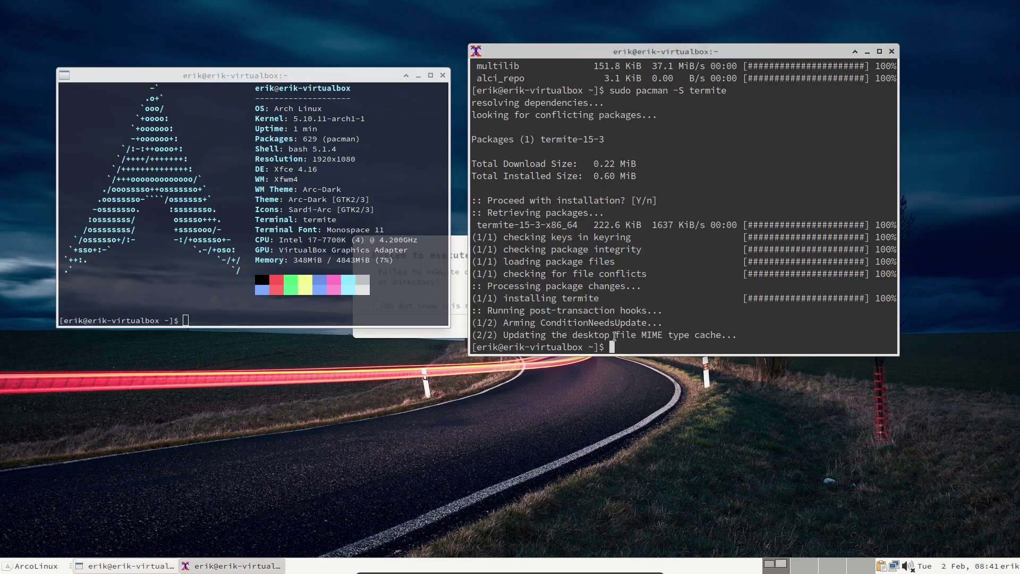
Try to launch Firefox and dismiss the error dialog.
{"action": "key", "text": "ctrl+alt+f"}
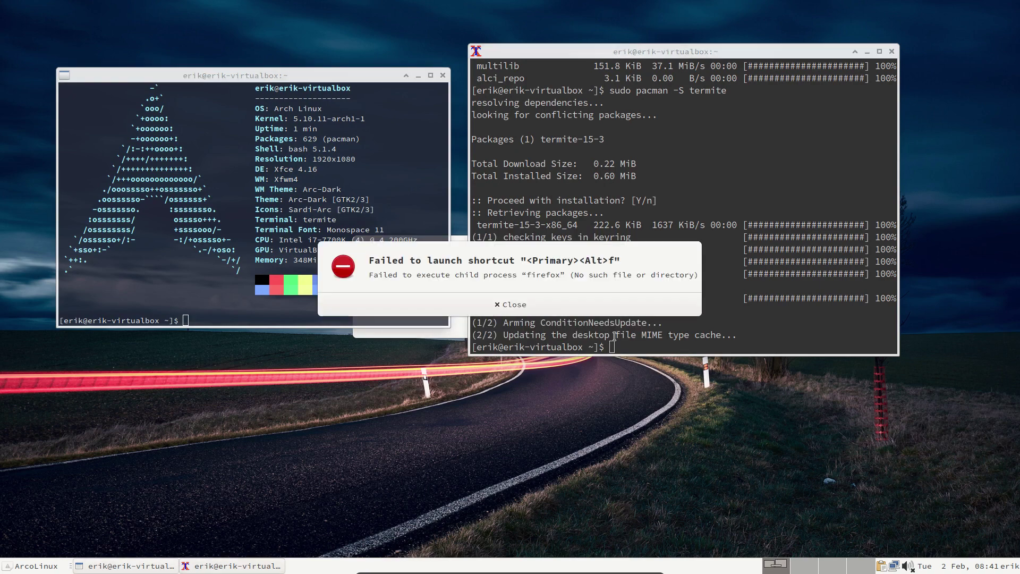
{"action": "left_click", "coordinate": [532, 305]}
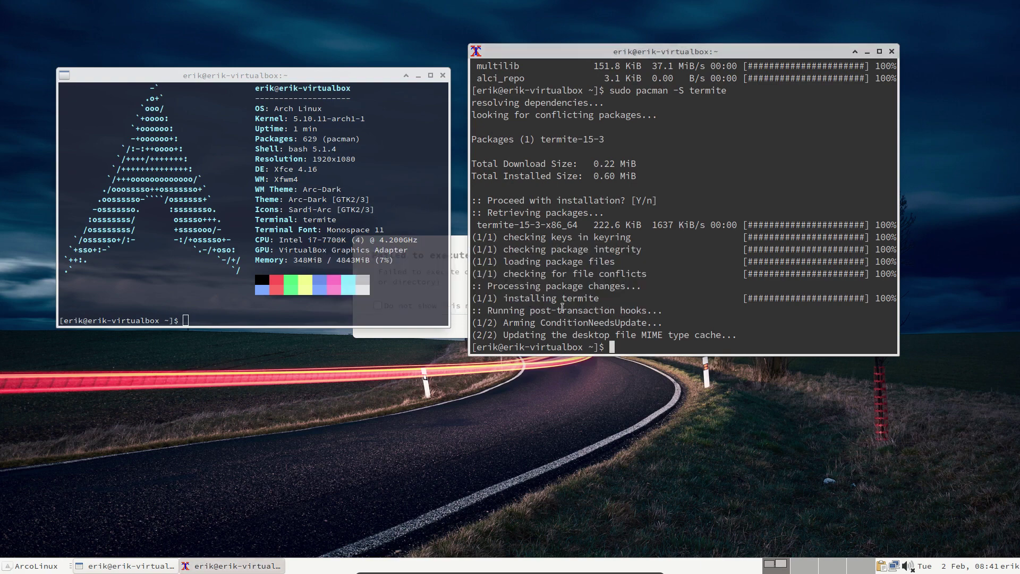
{"action": "type", "text": "sudo"}
{"action": "key", "text": "BackSpace"}
{"action": "key", "text": "BackSpace"}
{"action": "key", "text": "BackSpace"}
{"action": "key", "text": "BackSpace"}
{"action": "key", "text": "BackSpace"}
Install the Sardi icon theme with sudo pacman -S sardi-icons and accept the installation.
{"action": "type", "text": "sudo pacman -S sardi-icons"}
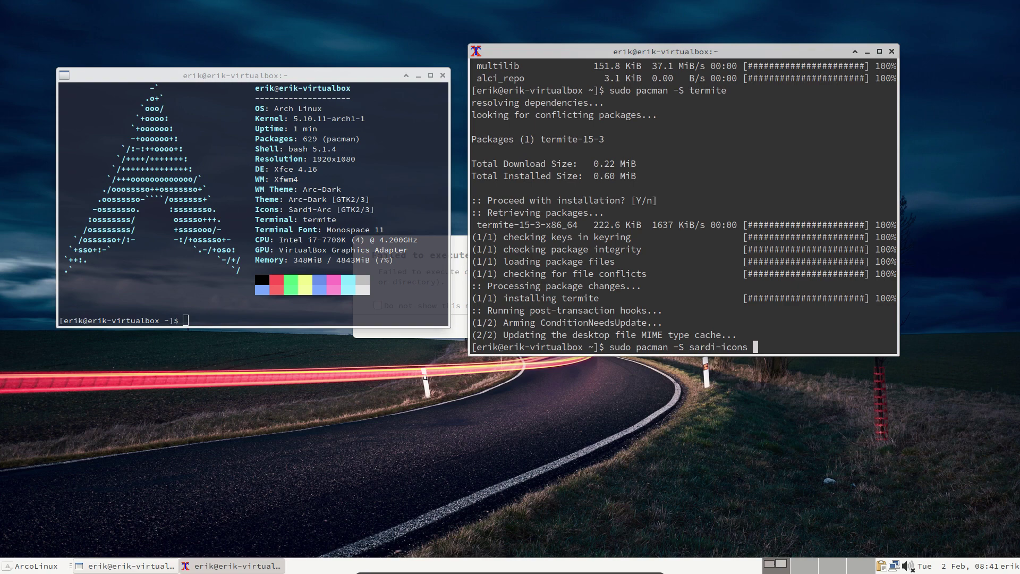
{"action": "key", "text": "Return"}
{"action": "key", "text": "Return"}
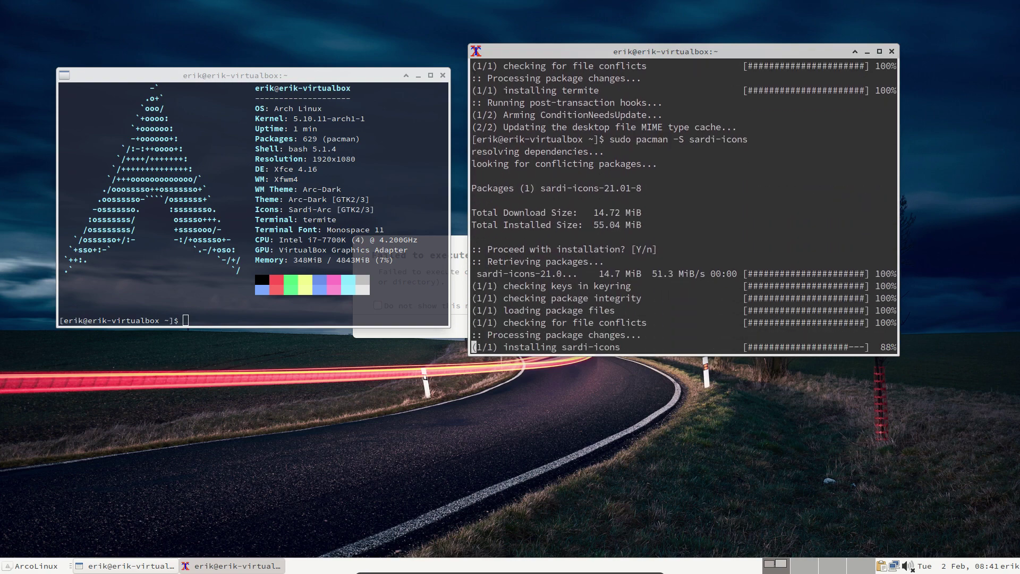
Install the Arc theme package arc-gtk-theme with sudo pacman -S and accept the installation.
{"action": "type", "text": "sudo "}
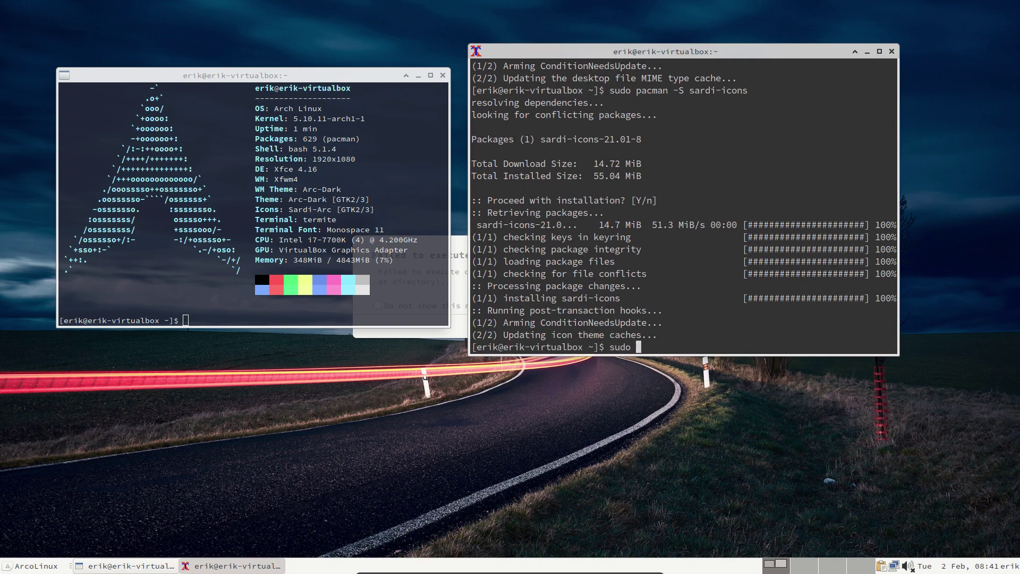
{"action": "type", "text": "pacman -S arc"}
{"action": "key", "text": "Tab"}
{"action": "key", "text": "Tab"}
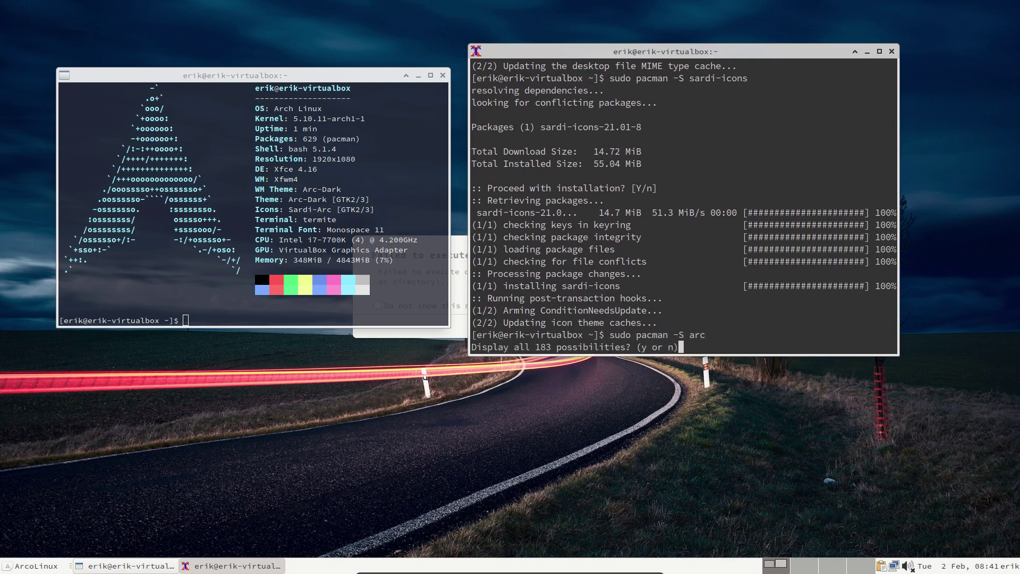
{"action": "type", "text": "n"}
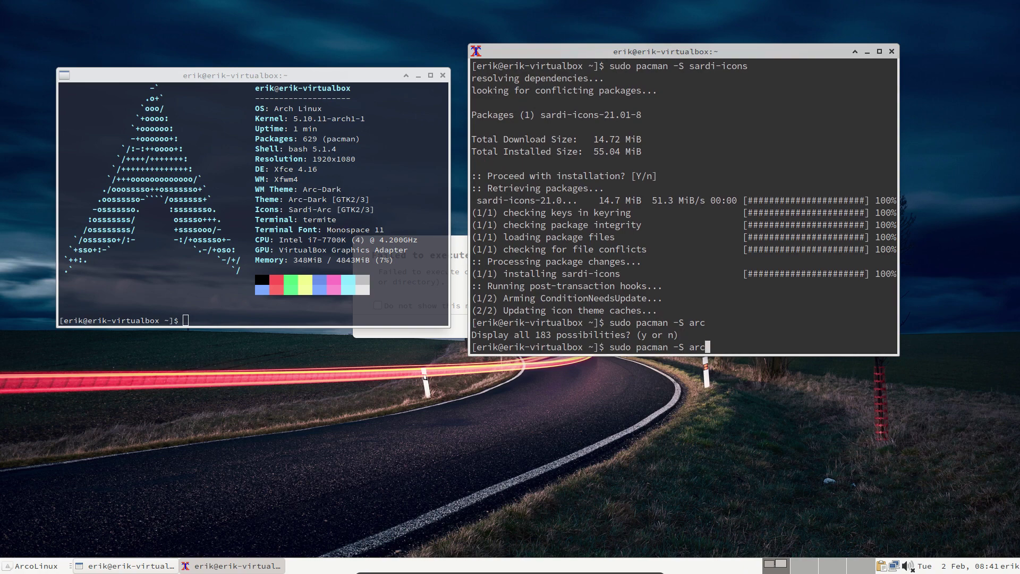
{"action": "type", "text": "-gt"}
{"action": "key", "text": "Tab"}
{"action": "key", "text": "Return"}
{"action": "key", "text": "Return"}
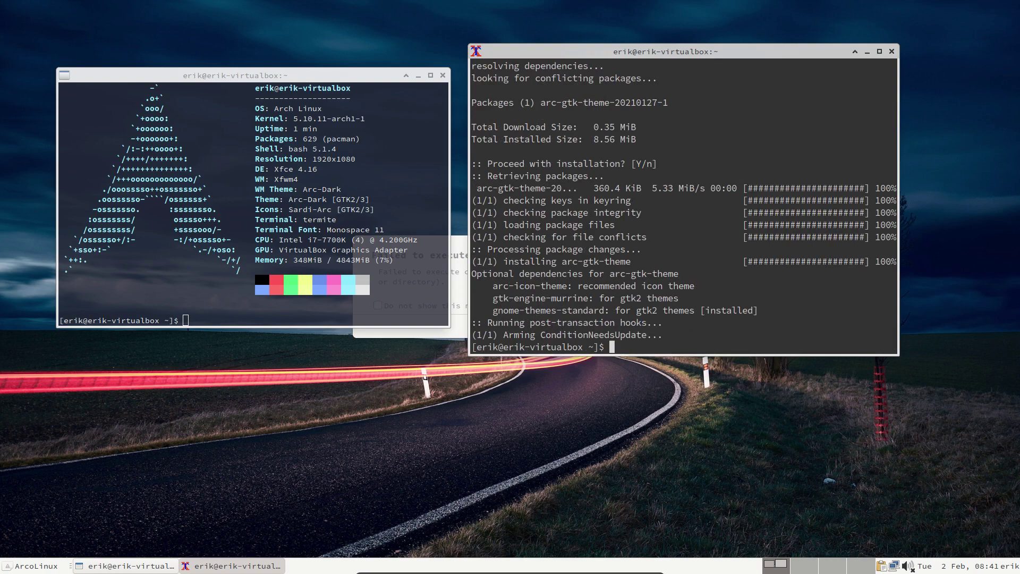
Log out of the Xfce session and log back in with the account password.
{"action": "left_click", "coordinate": [38, 566]}
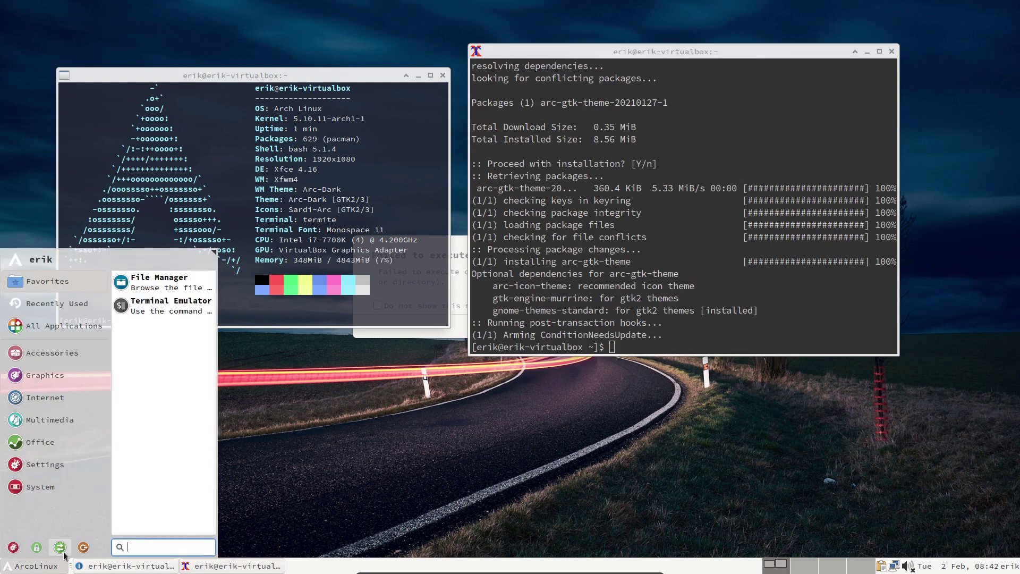
{"action": "left_click", "coordinate": [83, 547]}
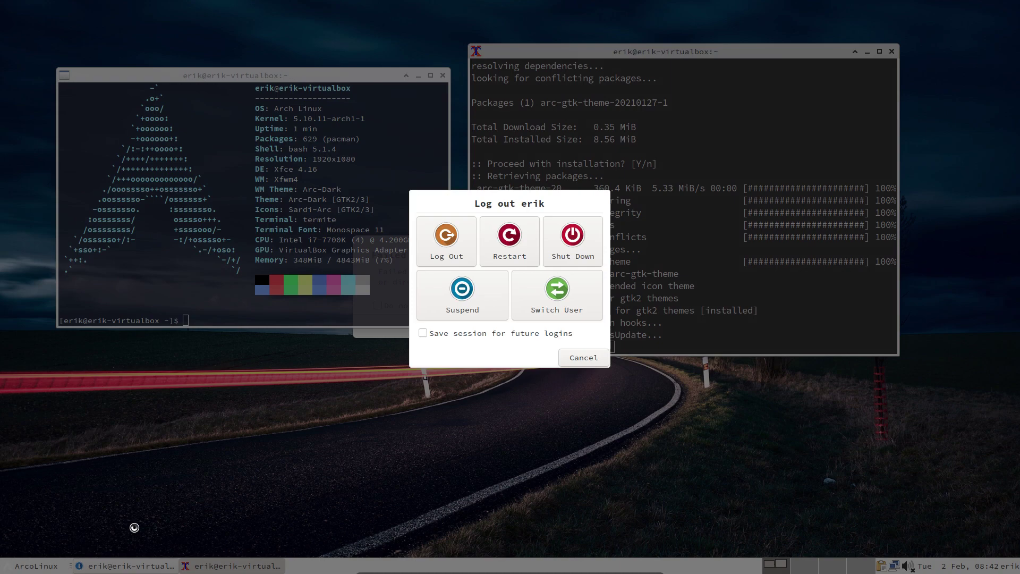
{"action": "left_click", "coordinate": [467, 245]}
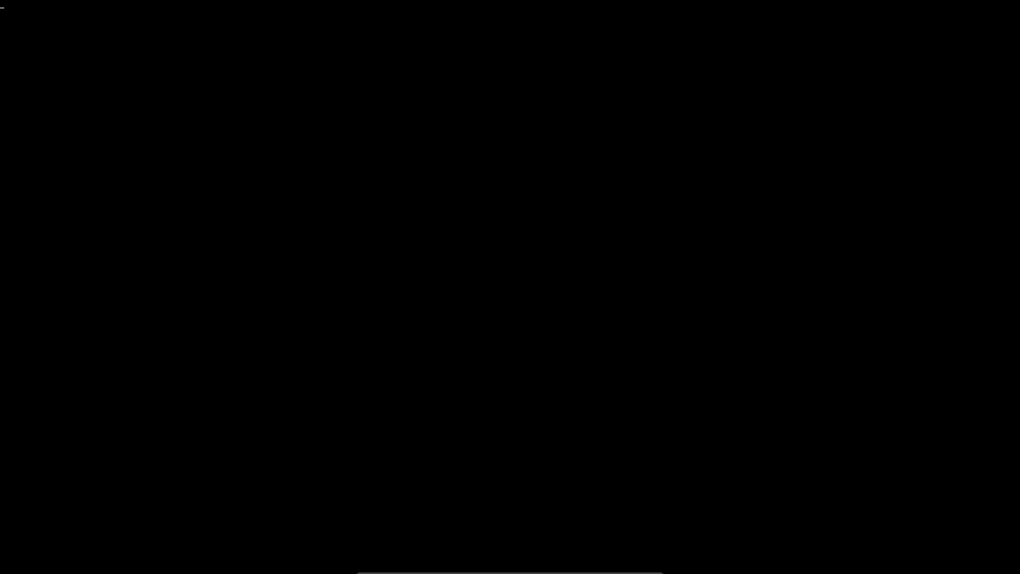
{"action": "type", "text": "****"}
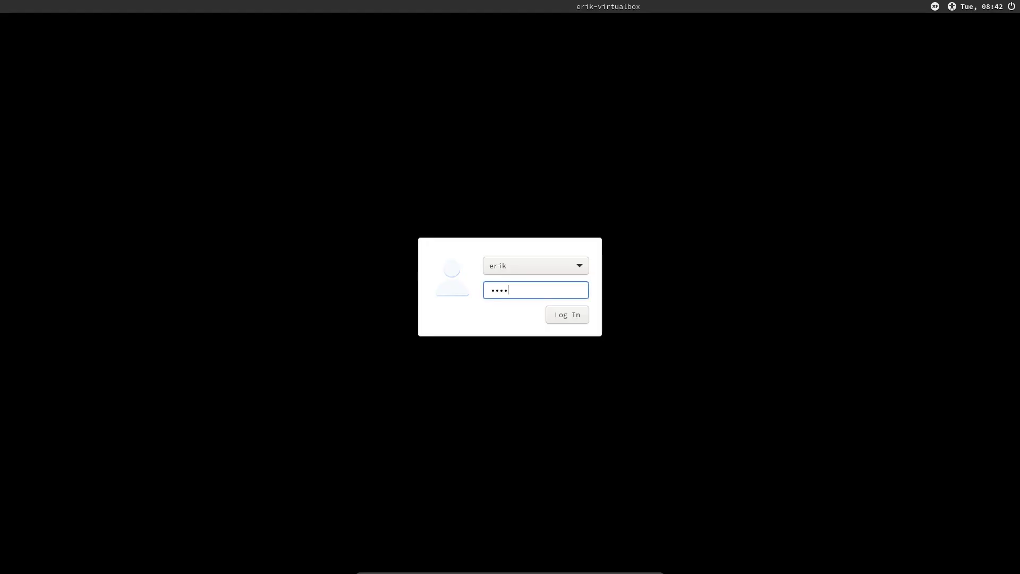
{"action": "key", "text": "Return"}
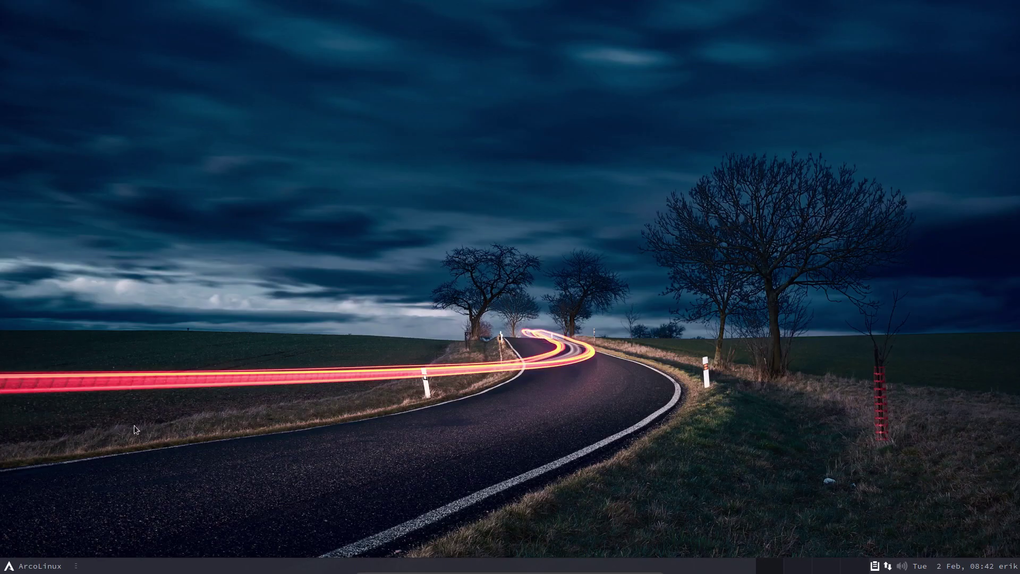
Look through the ArcoLinux menu's categories and choose Terminal Emulator from the favorites.
{"action": "left_click", "coordinate": [47, 567]}
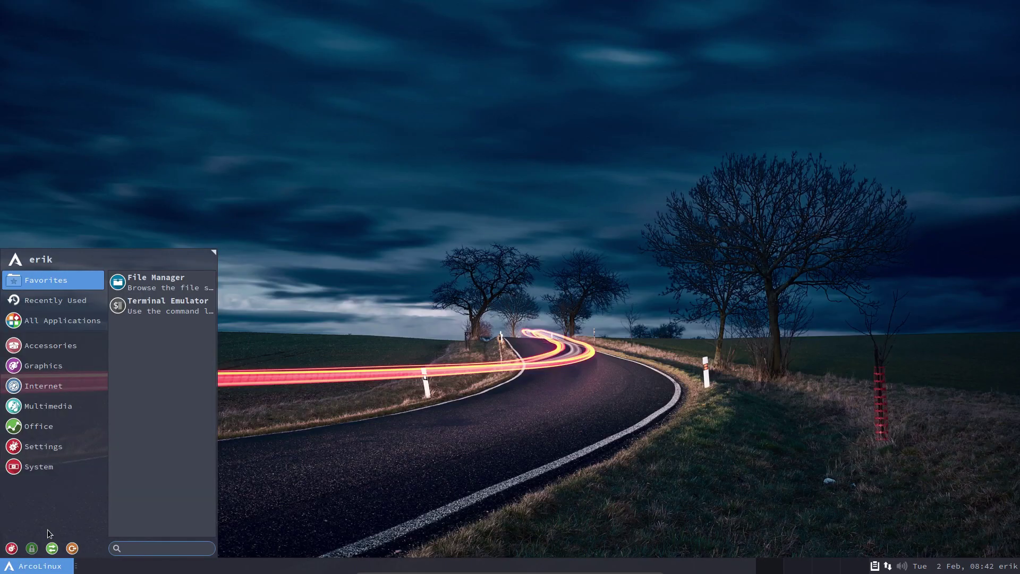
{"action": "mouse_move", "coordinate": [50, 429]}
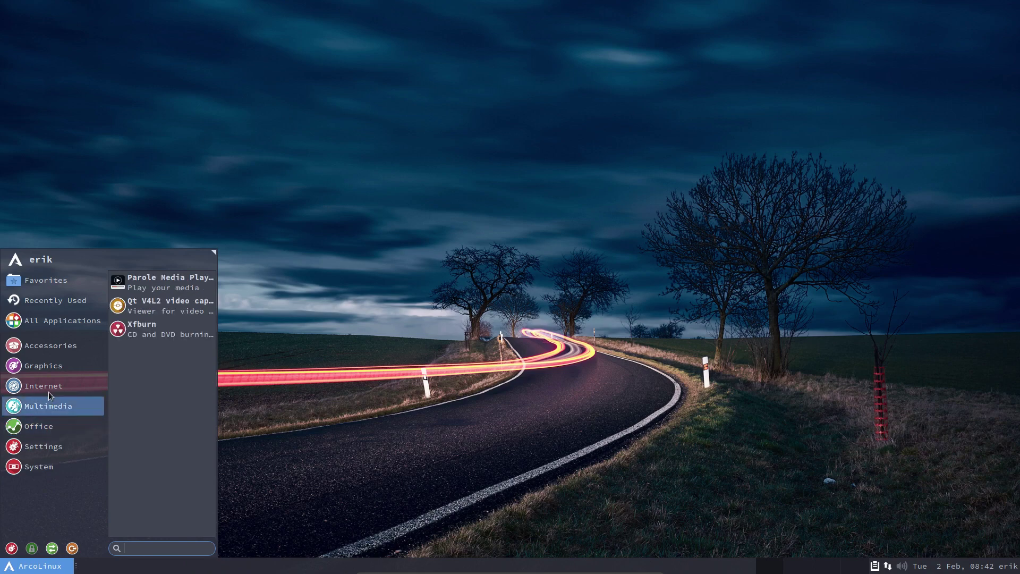
{"action": "mouse_move", "coordinate": [58, 280]}
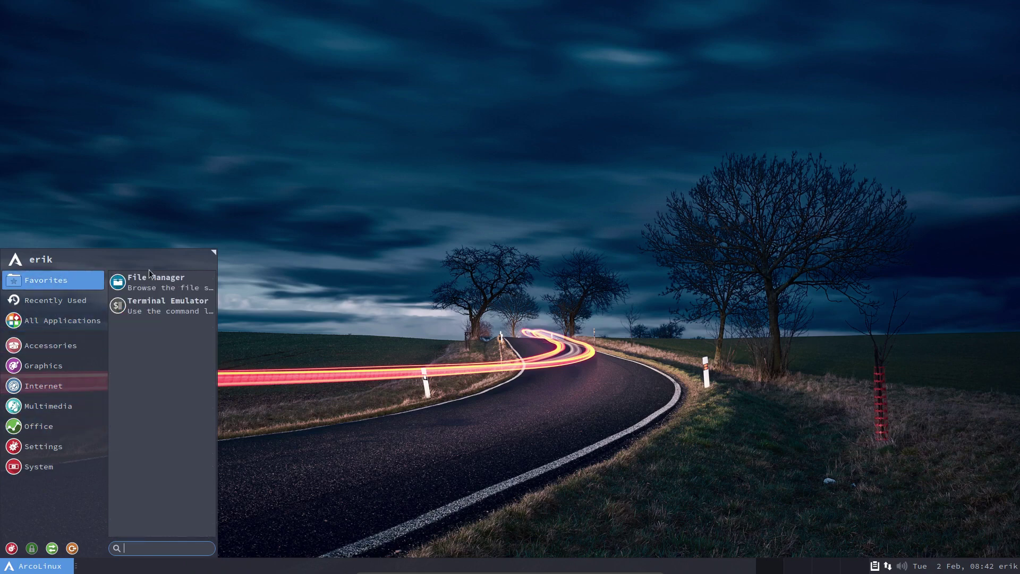
{"action": "left_click", "coordinate": [160, 301]}
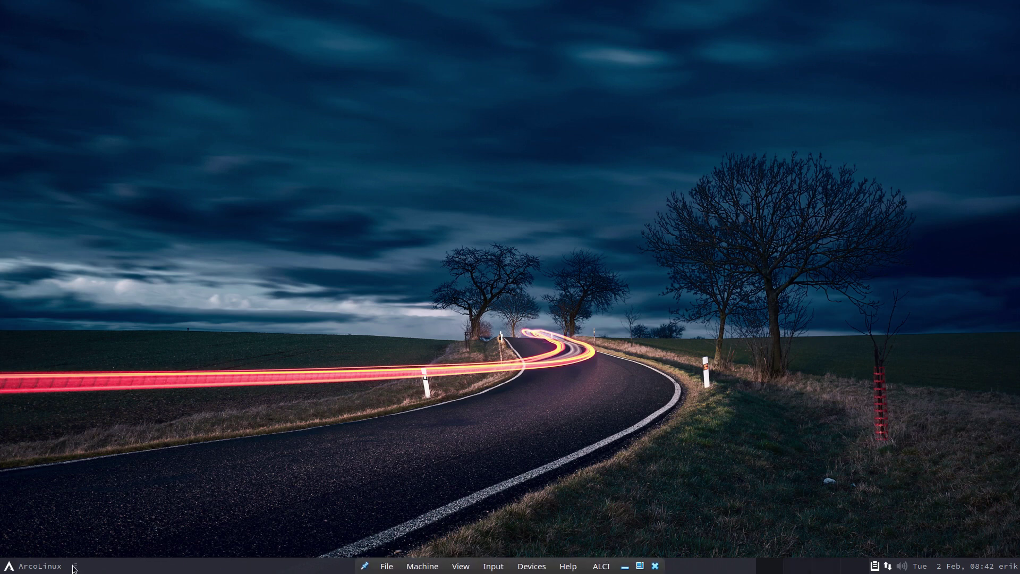
Reopen the ArcoLinux menu and examine its Settings, Internet, Accessories and All Applications categories.
{"action": "left_click", "coordinate": [56, 569]}
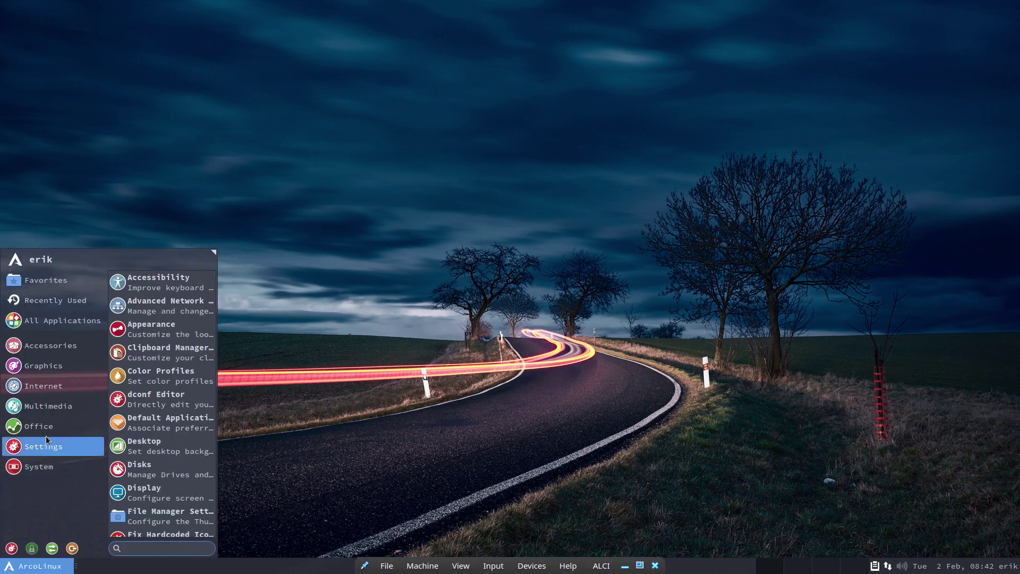
{"action": "mouse_move", "coordinate": [47, 429]}
{"action": "mouse_move", "coordinate": [50, 391]}
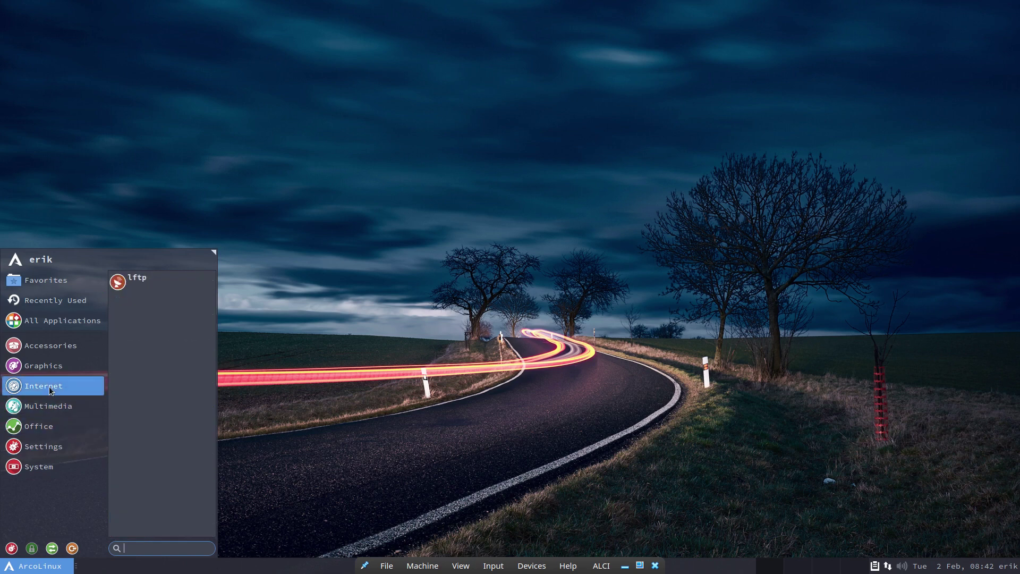
{"action": "mouse_move", "coordinate": [60, 353]}
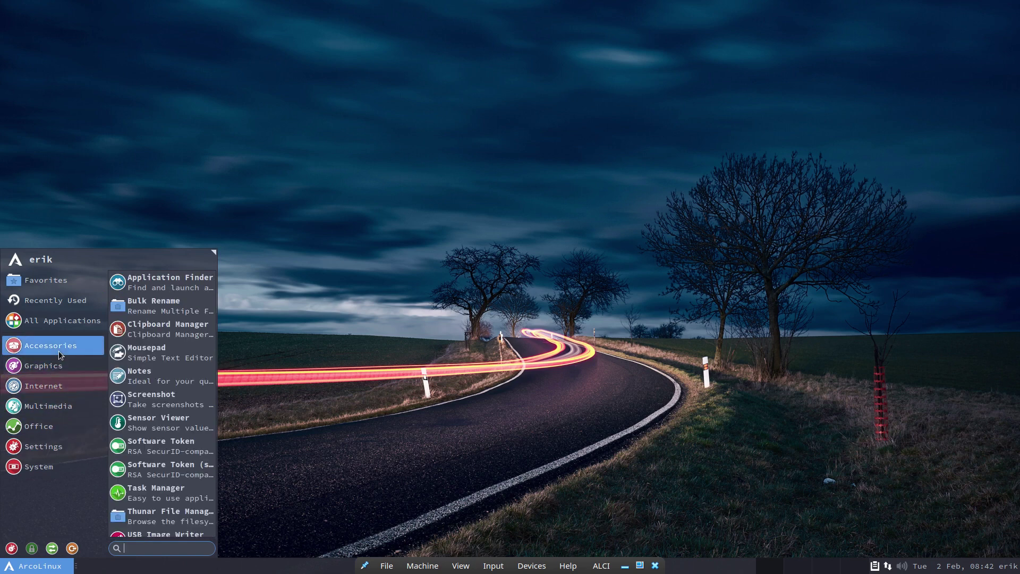
{"action": "mouse_move", "coordinate": [66, 321]}
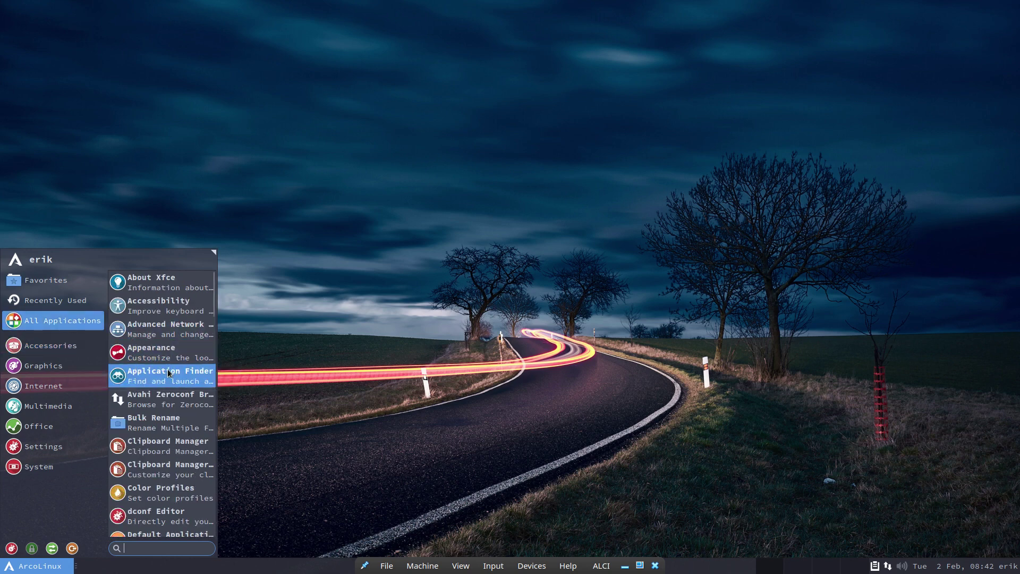
Install the noto-fonts package with sudo pacman -S in the drop-down terminal, entering the account password and accepting the installation.
{"action": "left_click", "coordinate": [325, 359]}
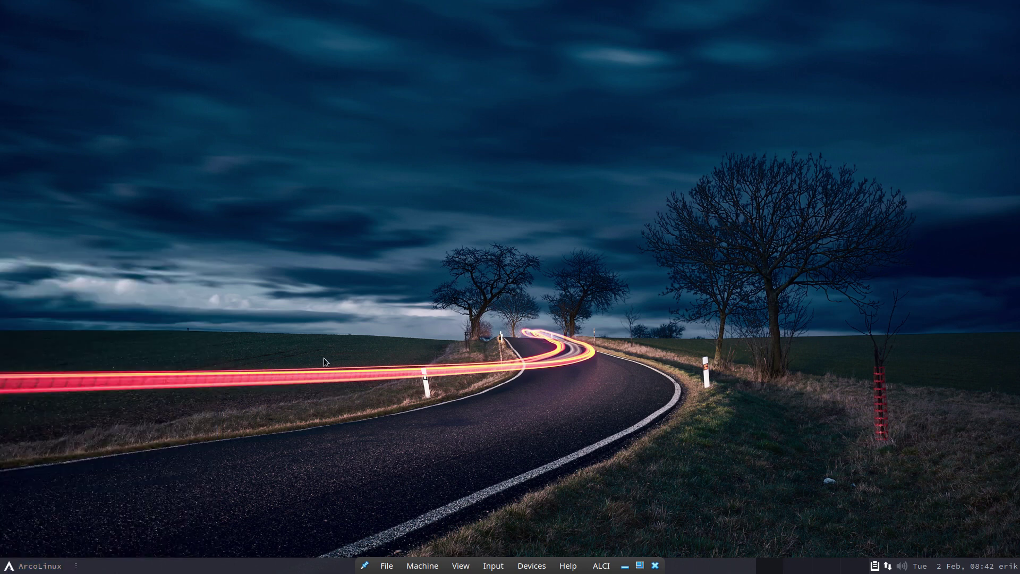
{"action": "key", "text": "F12"}
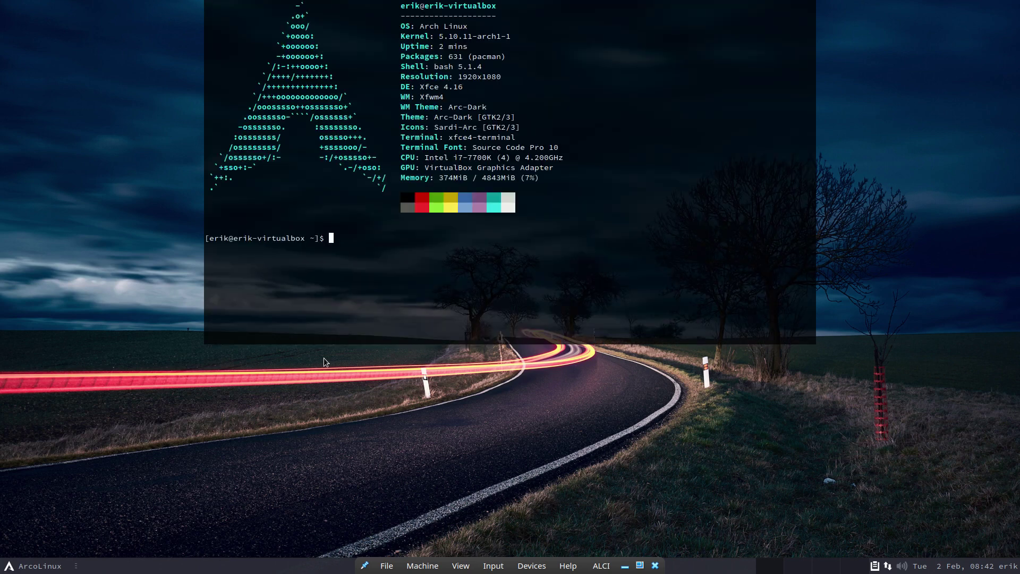
{"action": "type", "text": "sudo pacman -S noto-fonts"}
{"action": "key", "text": "Return"}
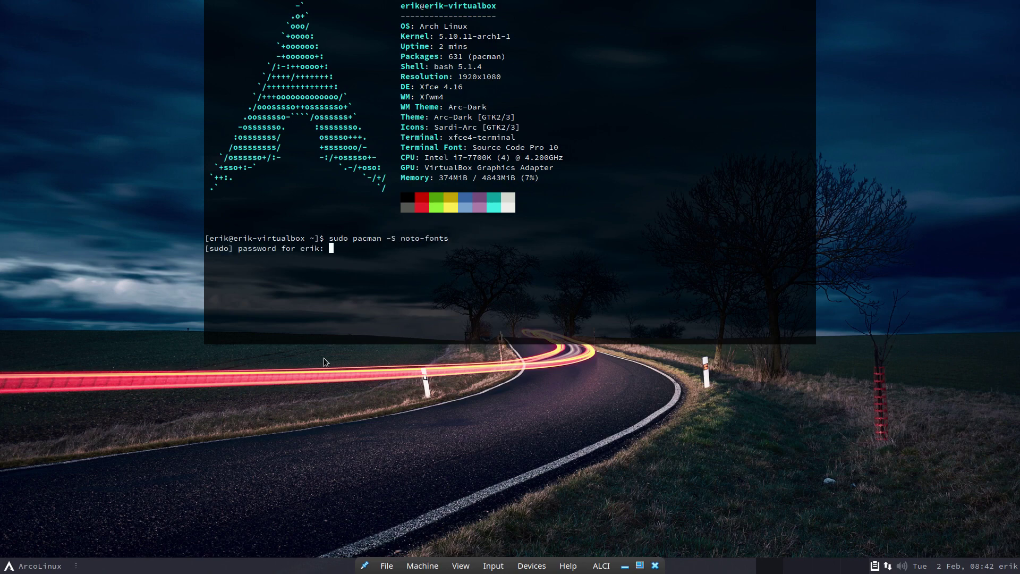
{"action": "key", "text": "Return"}
{"action": "key", "text": "Return"}
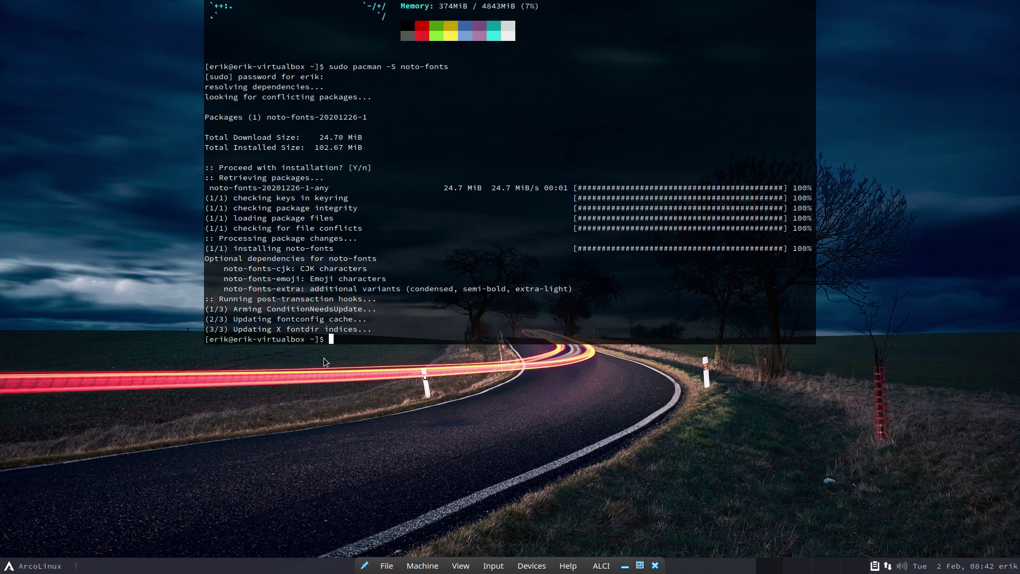
{"action": "key", "text": "F12"}
Look through the ArcoLinux menu's categories, including Internet, Favorites and Office, to check how the text is rendered.
{"action": "left_click", "coordinate": [37, 566]}
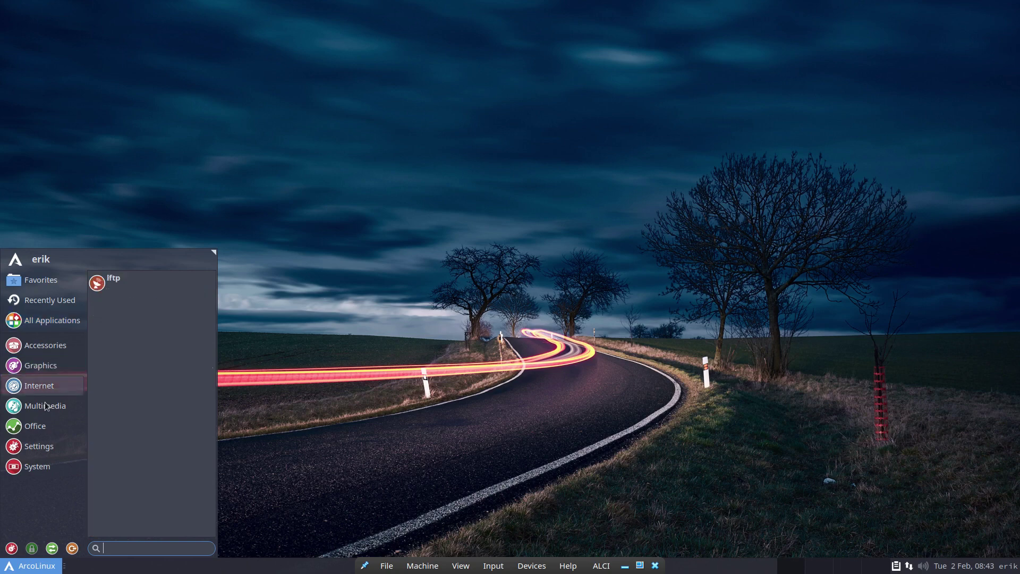
{"action": "left_click", "coordinate": [464, 381]}
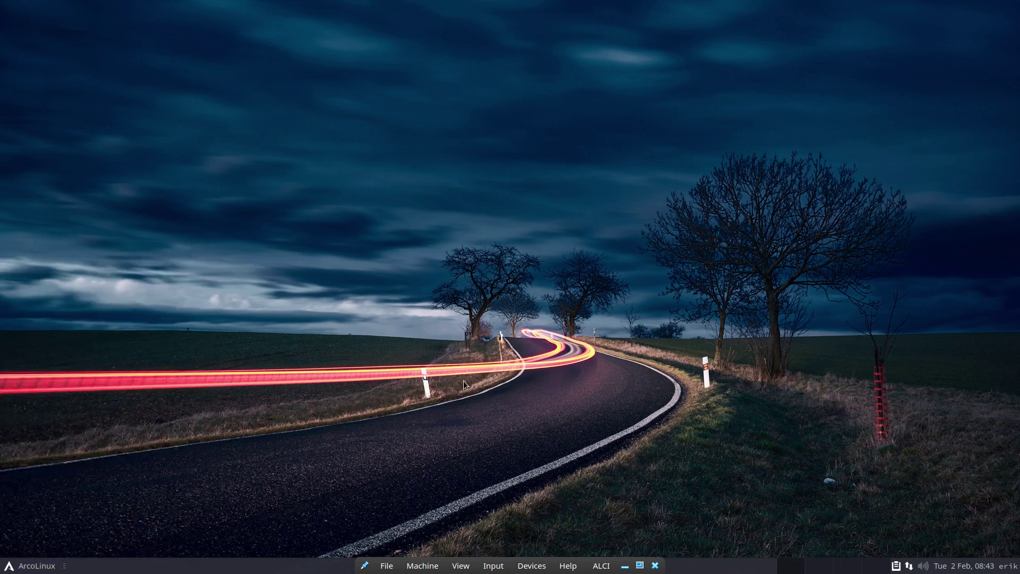
{"action": "left_click", "coordinate": [42, 572]}
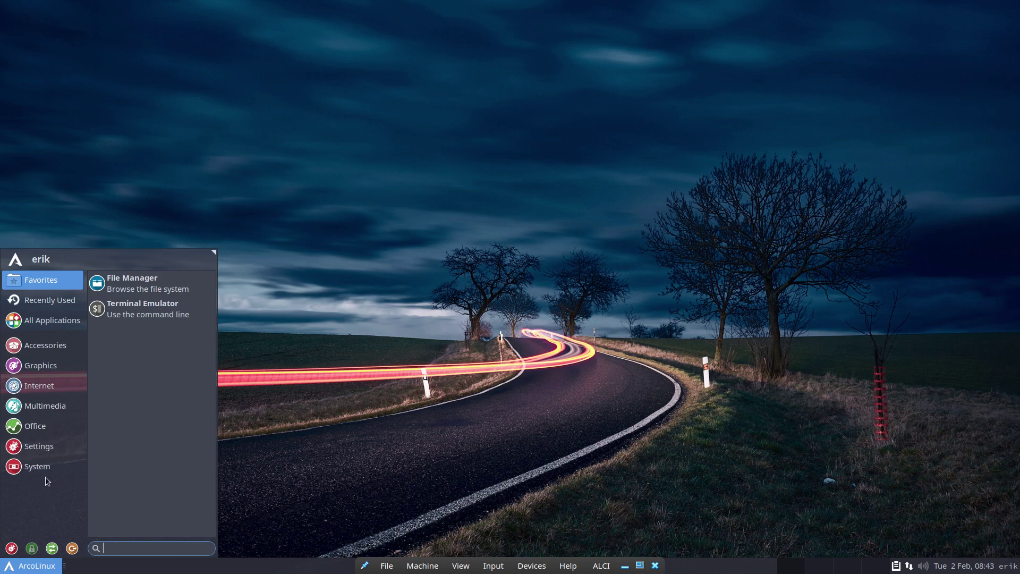
{"action": "left_click", "coordinate": [45, 458]}
{"action": "left_click", "coordinate": [67, 426]}
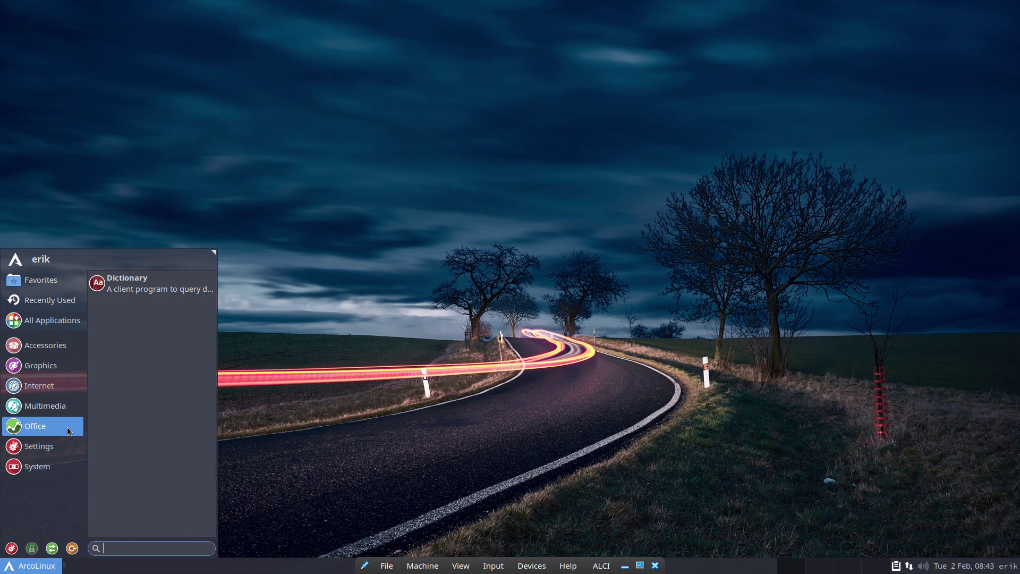
{"action": "left_click", "coordinate": [465, 369]}
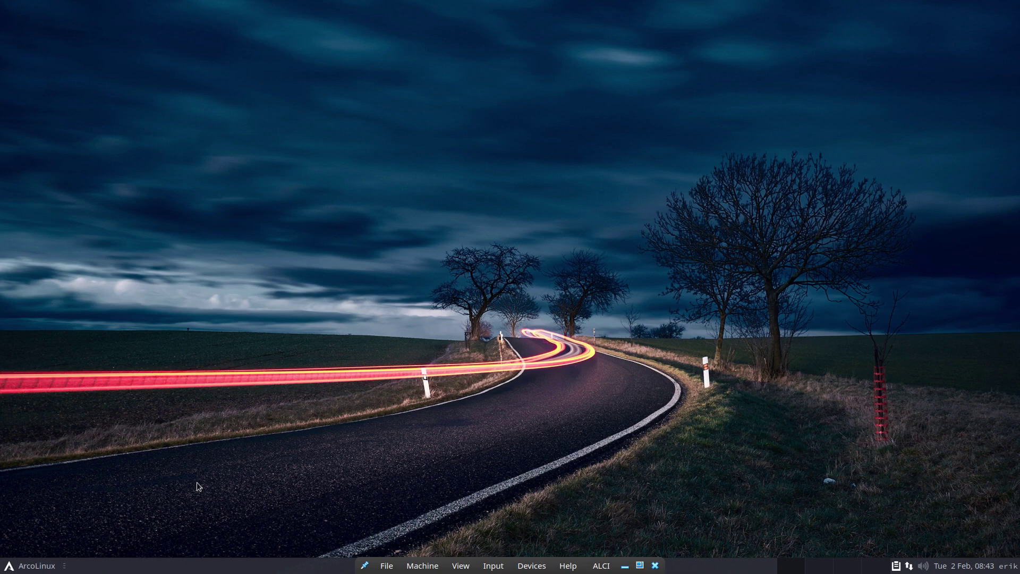
Find the Keyboard settings, look through the application shortcuts and try the one assigned to arcolinux-logout.
{"action": "left_click", "coordinate": [47, 568]}
{"action": "type", "text": "key"}
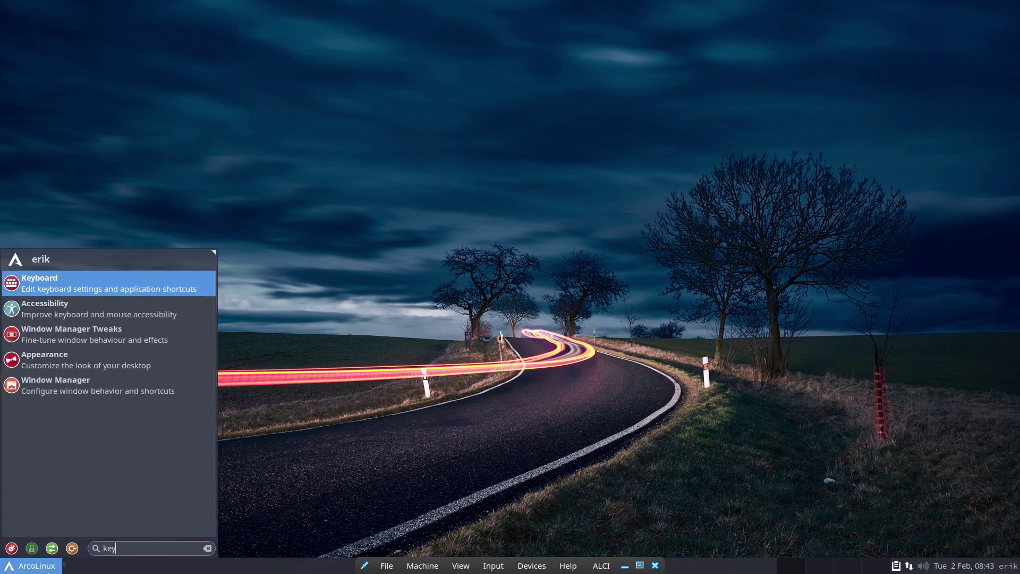
{"action": "key", "text": "Return"}
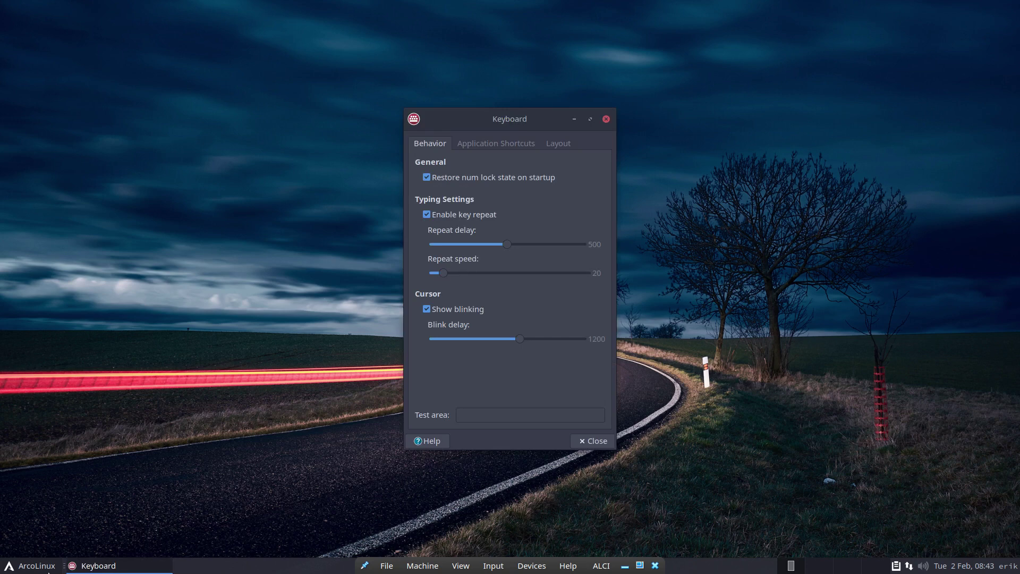
{"action": "left_click", "coordinate": [506, 140]}
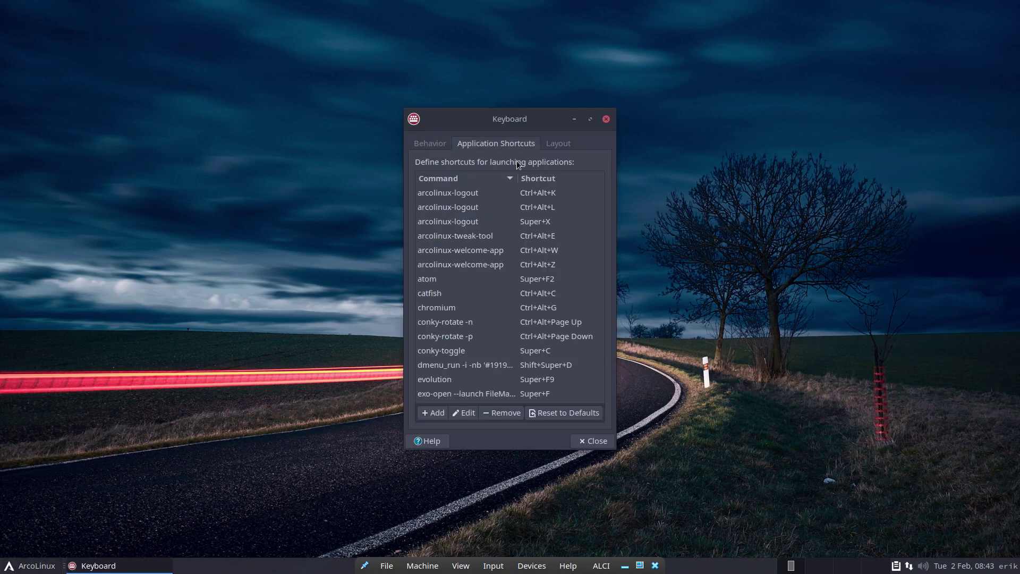
{"action": "scroll", "coordinate": [513, 345], "scroll_direction": "down", "scroll_amount": 15}
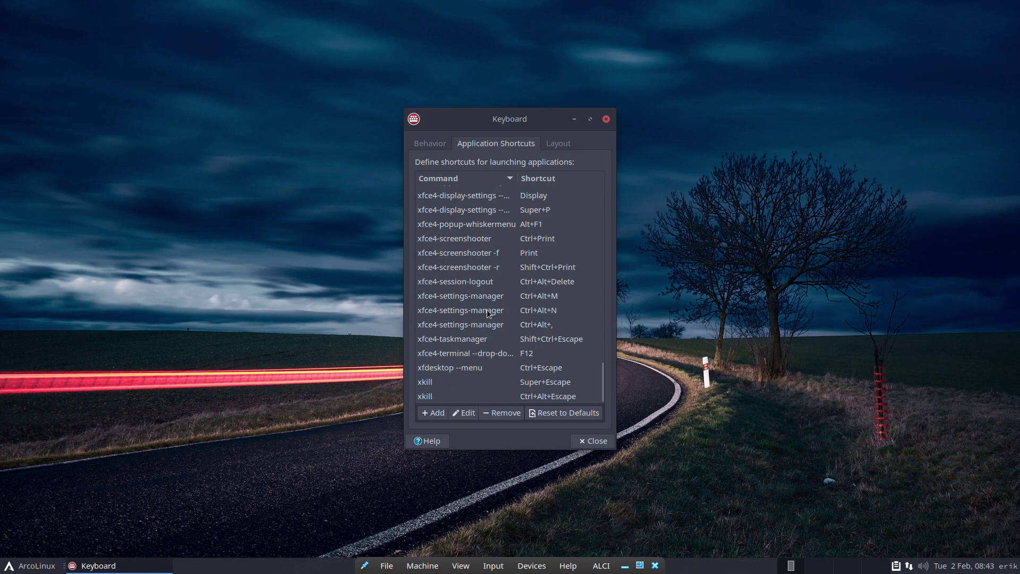
{"action": "left_click", "coordinate": [282, 378]}
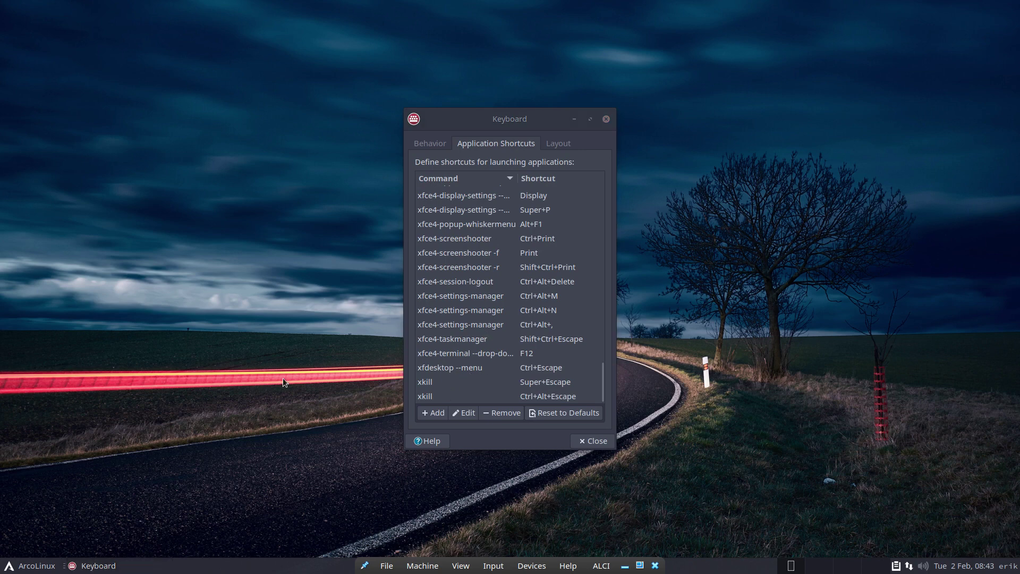
{"action": "key", "text": "super+x"}
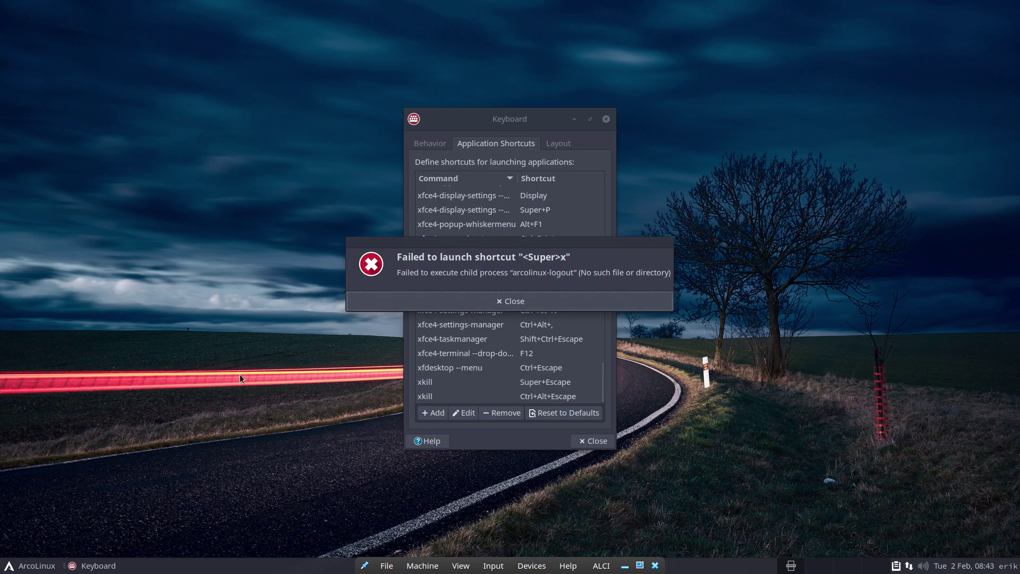
Install arcolinux-logout-git and arcolinux-logout-themes-git with sudo pacman -S and accept the installation.
{"action": "key", "text": "F12"}
{"action": "type", "text": "sudo ap"}
{"action": "type", "text": "t"}
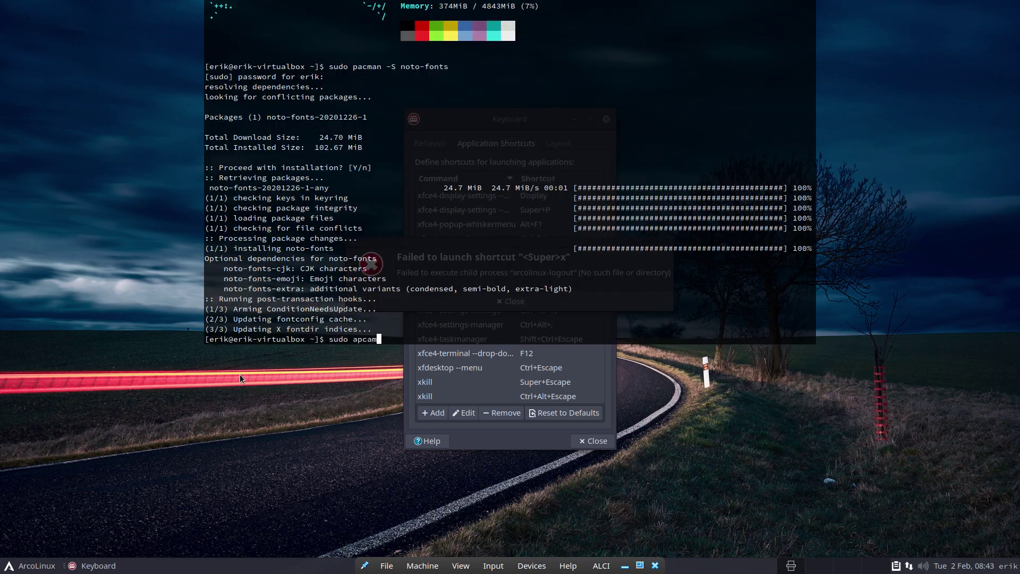
{"action": "key", "text": "BackSpace"}
{"action": "key", "text": "BackSpace"}
{"action": "key", "text": "BackSpace"}
{"action": "key", "text": "BackSpace"}
{"action": "type", "text": "pacman -S arcolinux-logo"}
{"action": "key", "text": "Tab"}
{"action": "key", "text": "Tab"}
{"action": "key", "text": "Tab"}
{"action": "key", "text": "Tab"}
{"action": "type", "text": "ut-gi"}
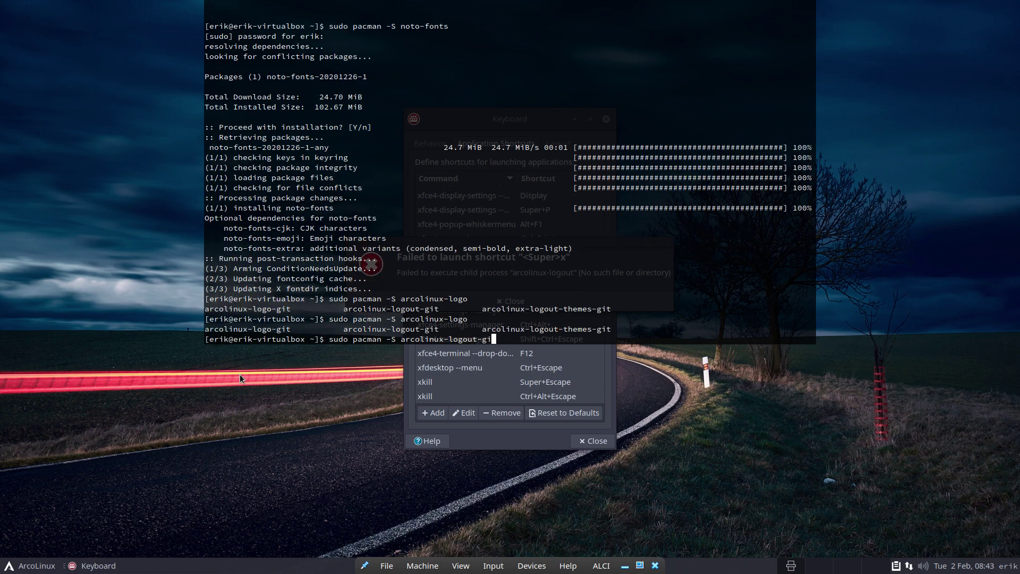
{"action": "key", "text": "Tab"}
{"action": "type", "text": "arcolinux-logot"}
{"action": "key", "text": "BackSpace"}
{"action": "type", "text": "ut-themes-git"}
{"action": "key", "text": "Return"}
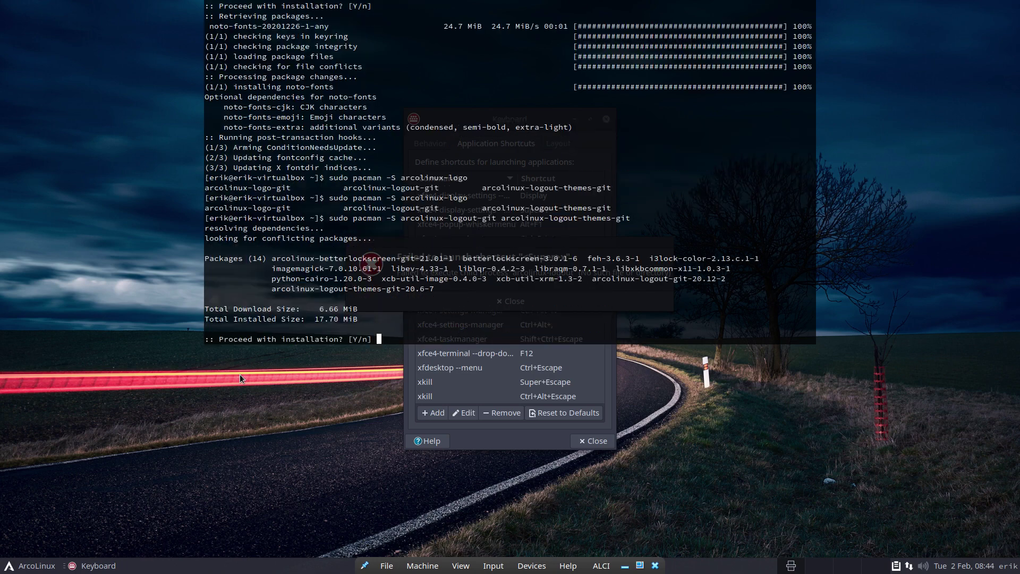
{"action": "key", "text": "Return"}
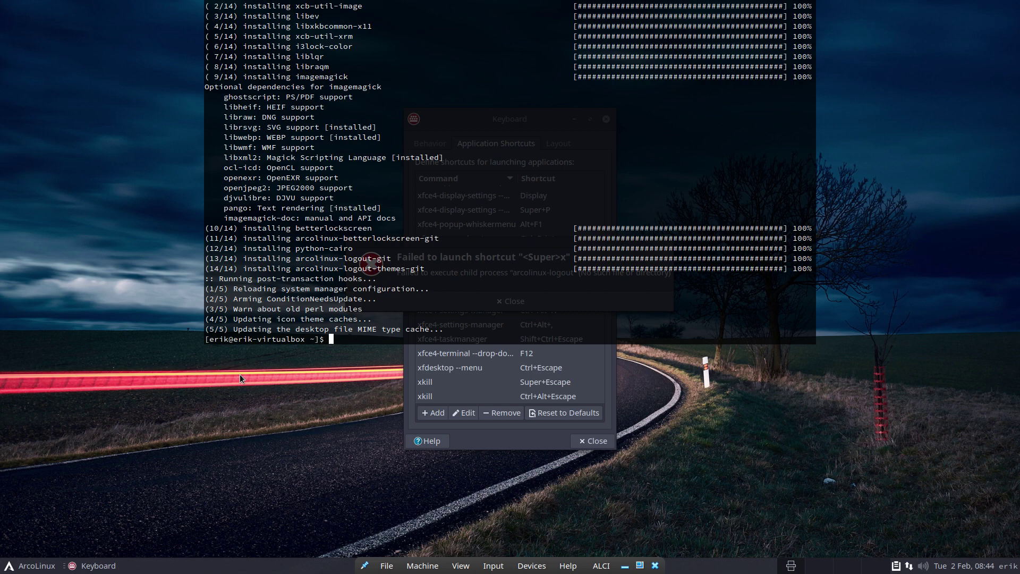
Install arcolinux-tweak-tool-git with sudo pacman -S and accept its dependencies, including awesome-terminal-fonts.
{"action": "type", "text": "sudoo pacman"}
{"action": "key", "text": "BackSpace"}
{"action": "key", "text": "BackSpace"}
{"action": "key", "text": "BackSpace"}
{"action": "key", "text": "BackSpace"}
{"action": "key", "text": "BackSpace"}
{"action": "key", "text": "BackSpace"}
{"action": "key", "text": "BackSpace"}
{"action": "key", "text": "BackSpace"}
{"action": "type", "text": "pacman -S arcolinux-tweak-tool-git"}
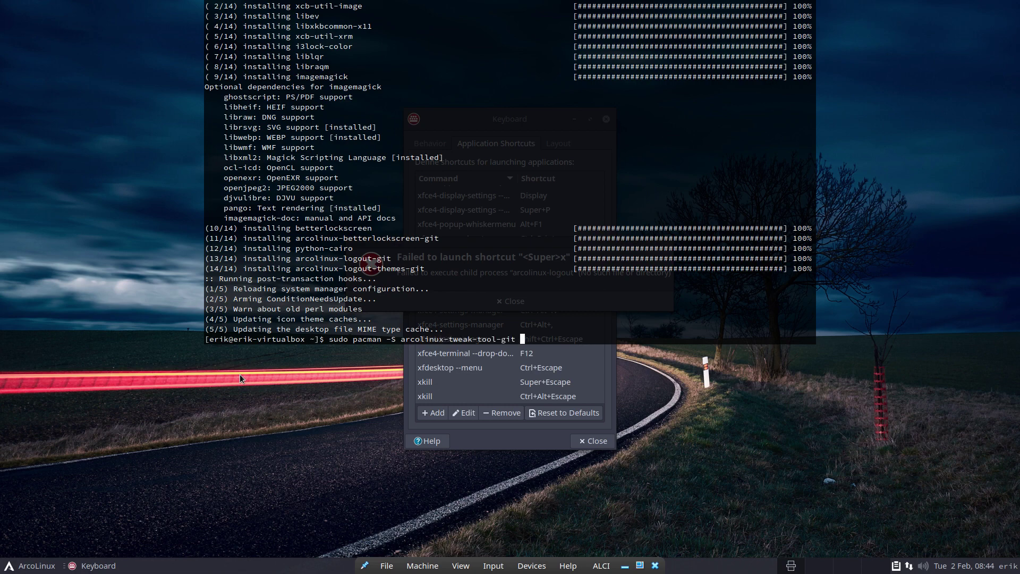
{"action": "key", "text": "Return"}
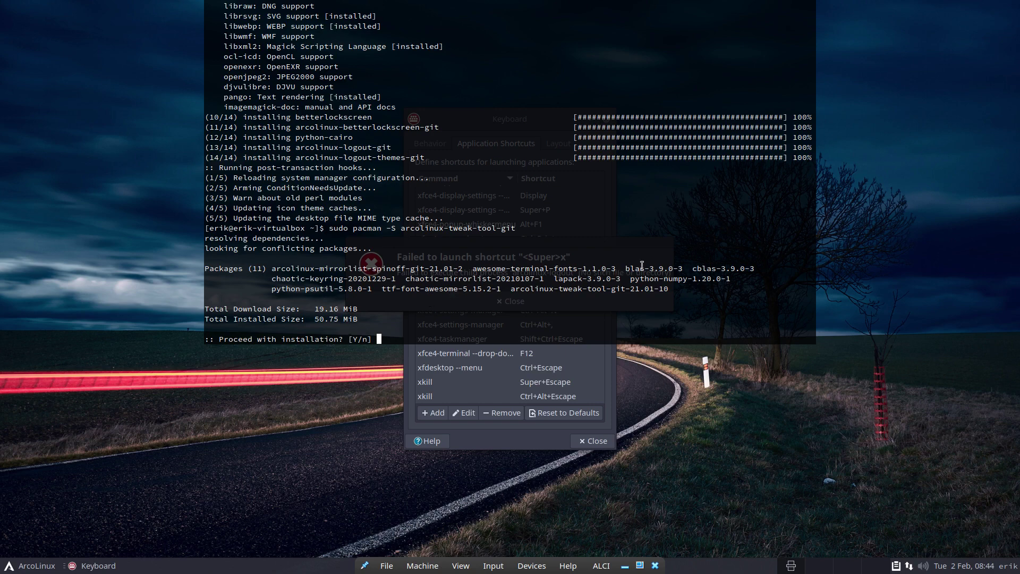
{"action": "left_click_drag", "start_coordinate": [473, 270], "coordinate": [580, 264]}
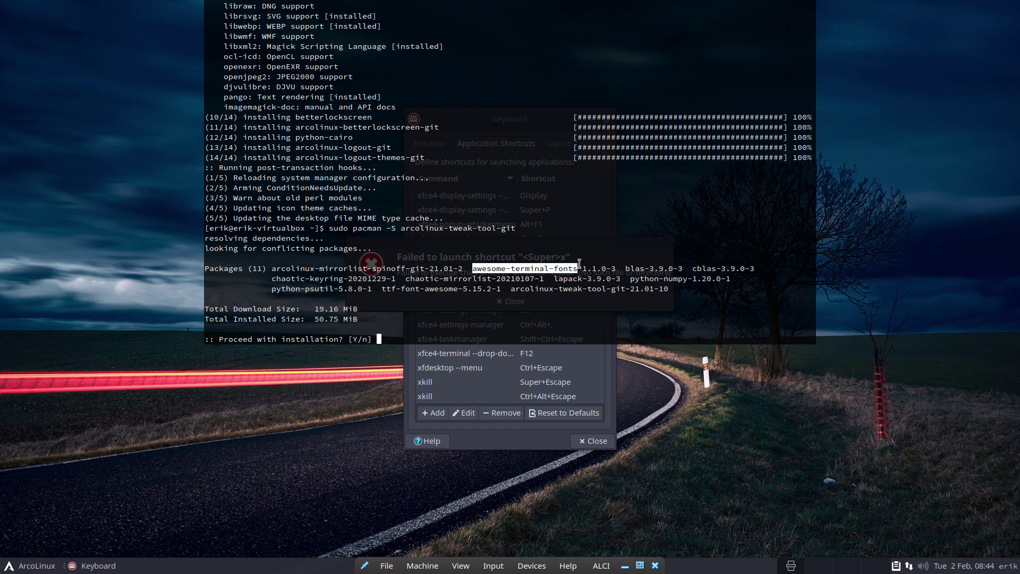
{"action": "type", "text": "y"}
{"action": "key", "text": "Return"}
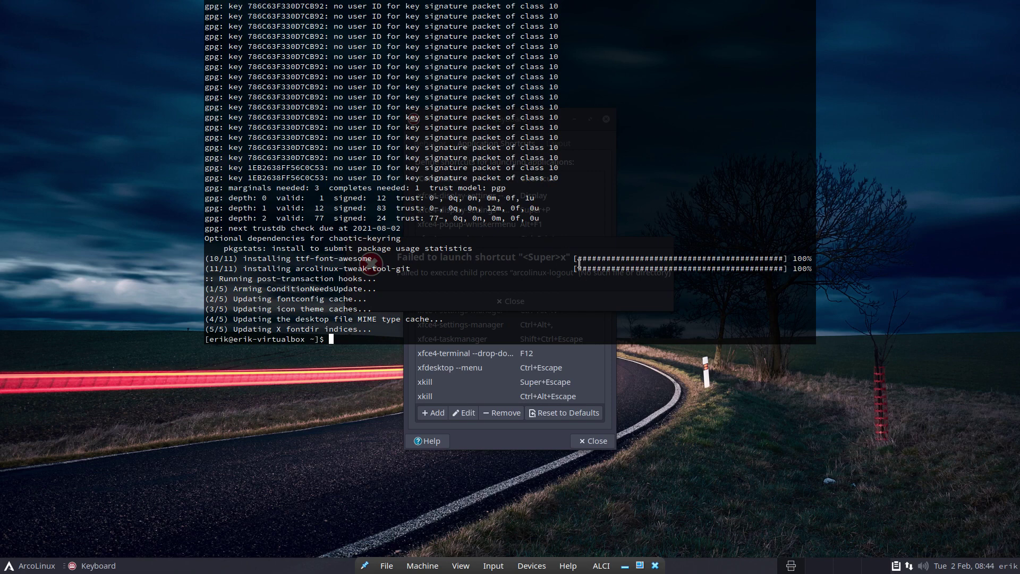
Close the Keyboard settings and the failed-shortcut error dialog.
{"action": "left_click", "coordinate": [534, 447]}
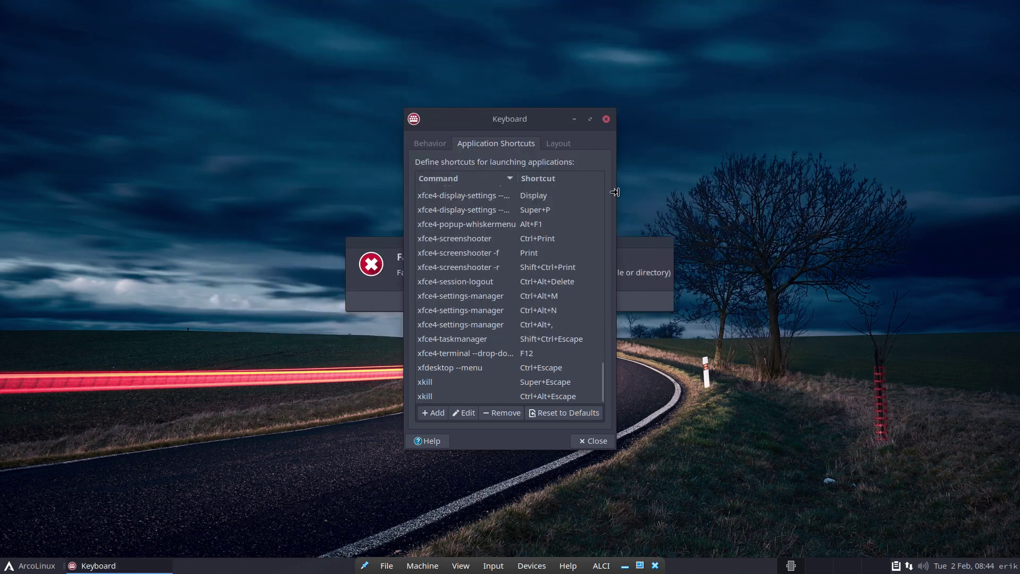
{"action": "left_click", "coordinate": [606, 119]}
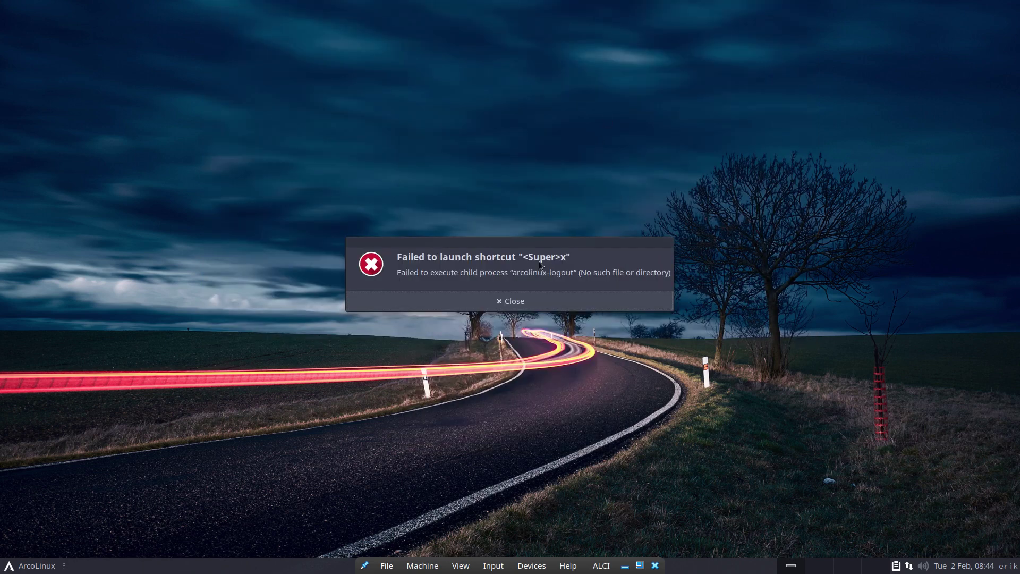
{"action": "left_click", "coordinate": [498, 302]}
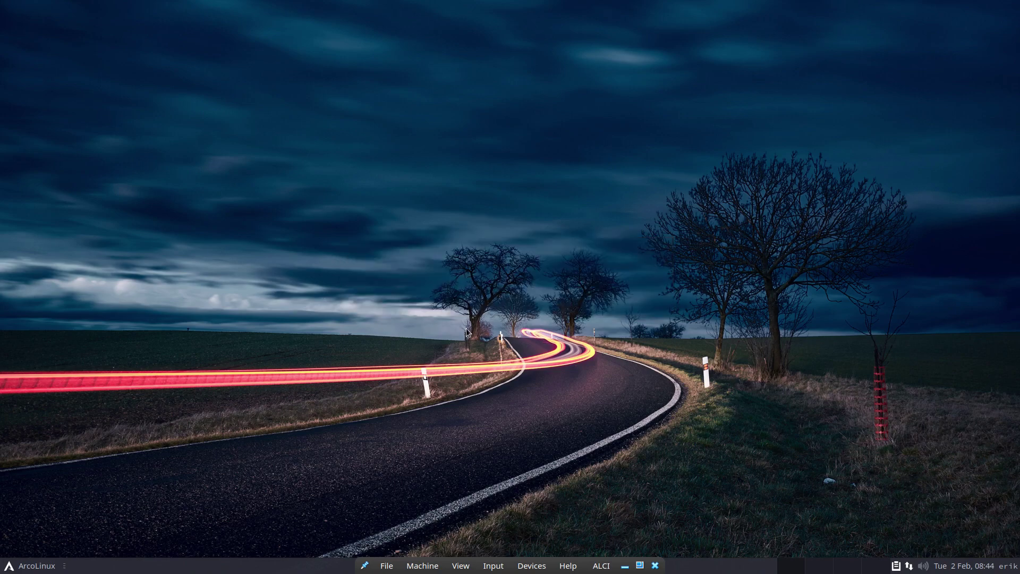
Launch the ArcoLinux logout screen, change its theme to handy, save the settings and cancel the logout.
{"action": "key", "text": "super+x"}
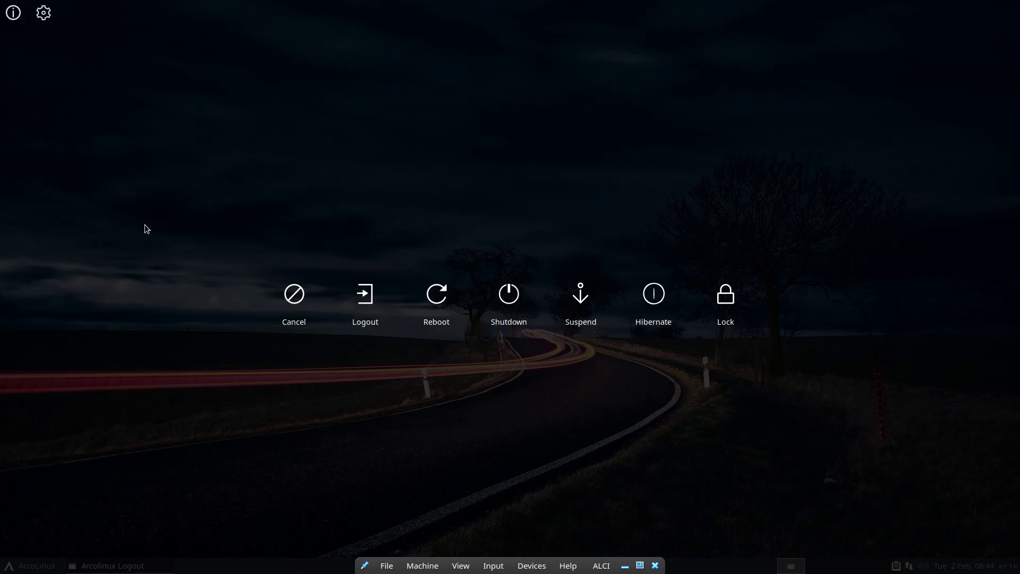
{"action": "left_click", "coordinate": [45, 14]}
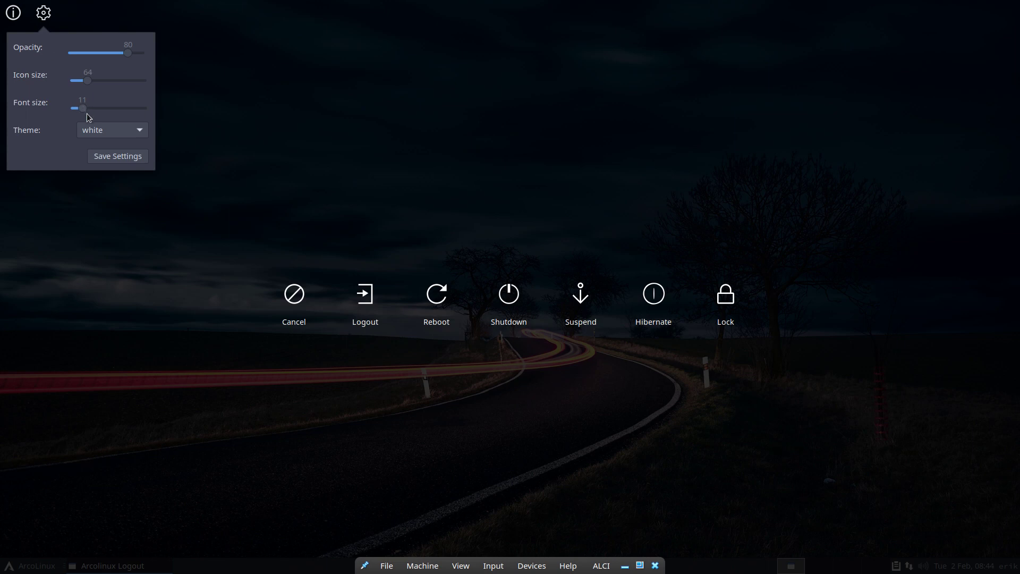
{"action": "left_click", "coordinate": [93, 128]}
{"action": "scroll", "coordinate": [106, 113], "scroll_direction": "up", "scroll_amount": 5}
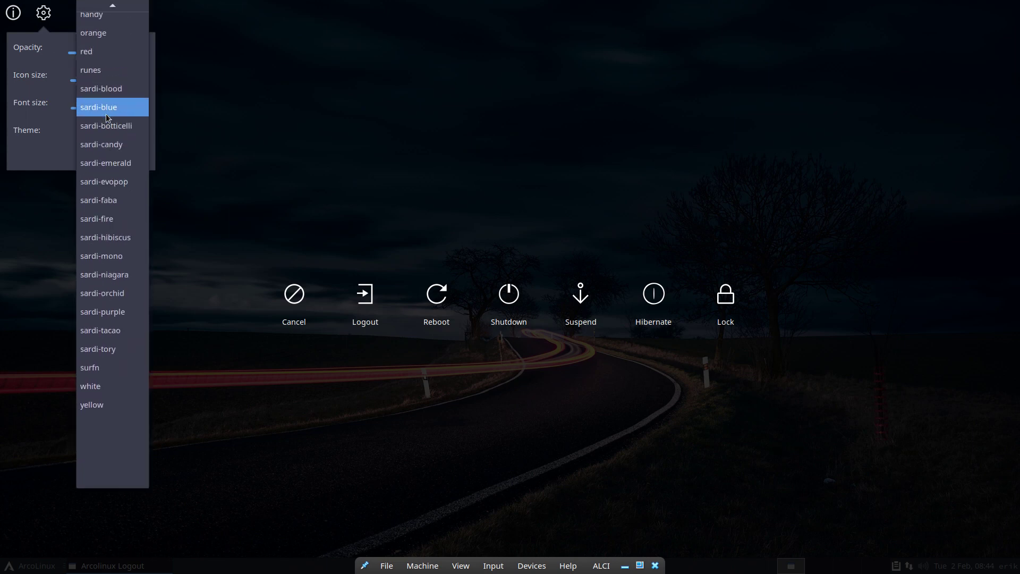
{"action": "scroll", "coordinate": [106, 113], "scroll_direction": "up", "scroll_amount": 2}
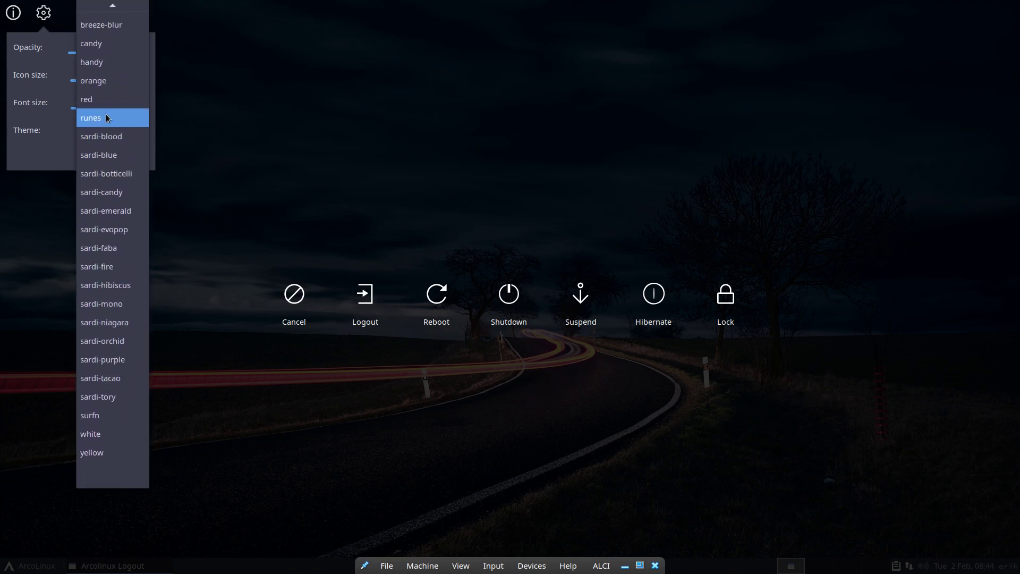
{"action": "left_click", "coordinate": [101, 62]}
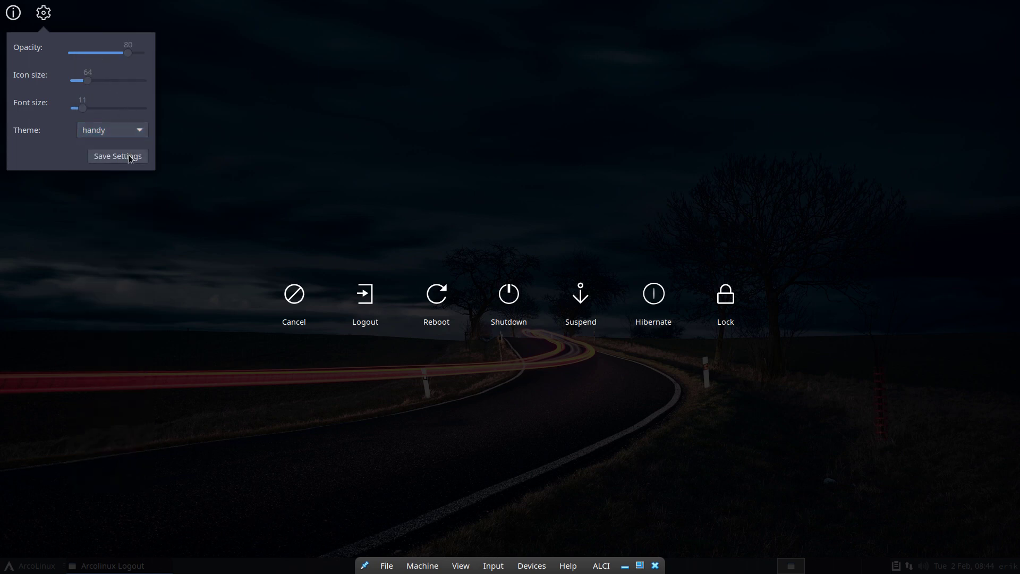
{"action": "left_click", "coordinate": [91, 155]}
{"action": "left_click", "coordinate": [292, 309]}
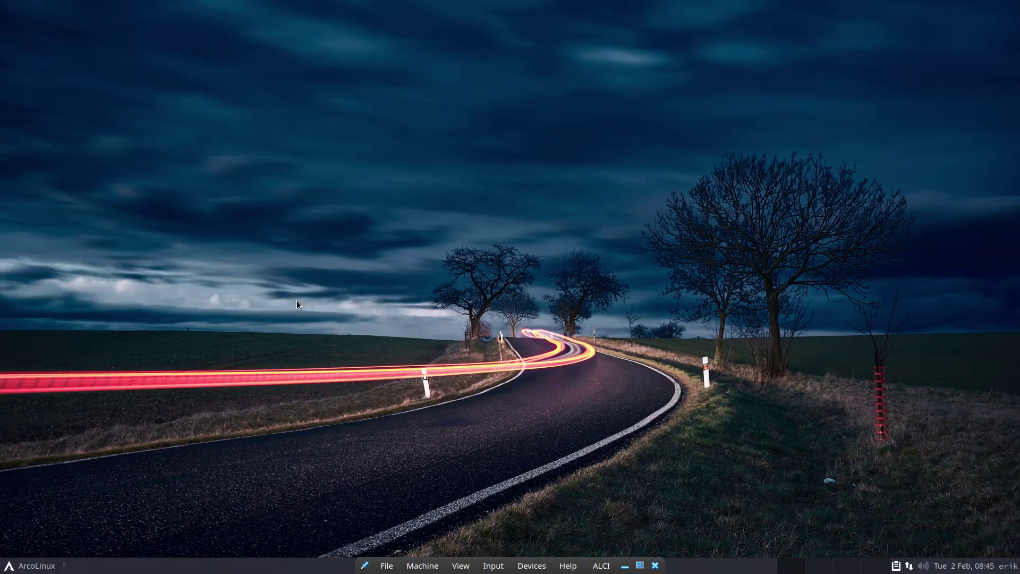
Reopen the logout screen to check its theme, cancel it, and try the log-out action in the ArcoLinux menu.
{"action": "key", "text": "super+x"}
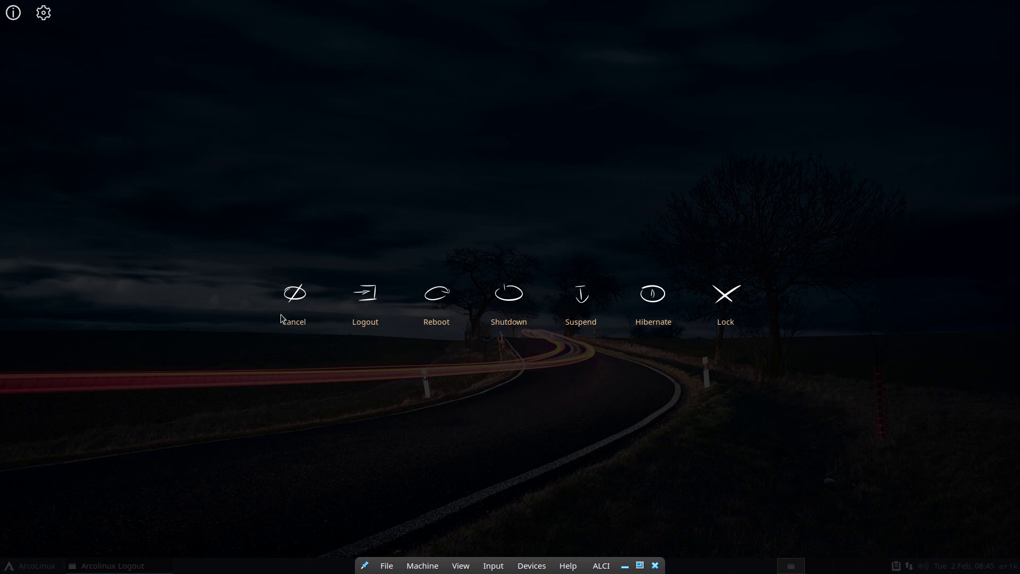
{"action": "left_click", "coordinate": [285, 300]}
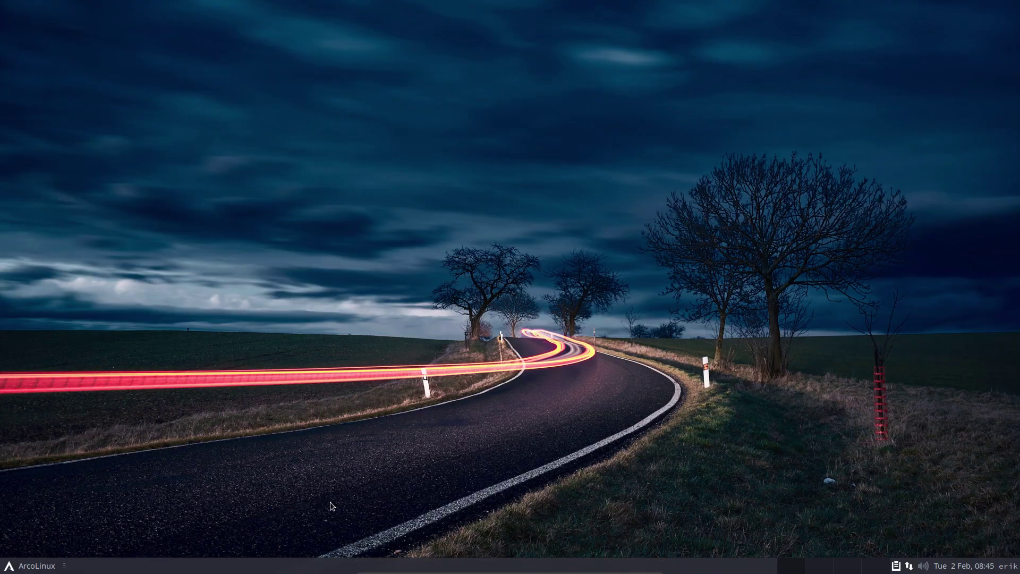
{"action": "left_click", "coordinate": [31, 565]}
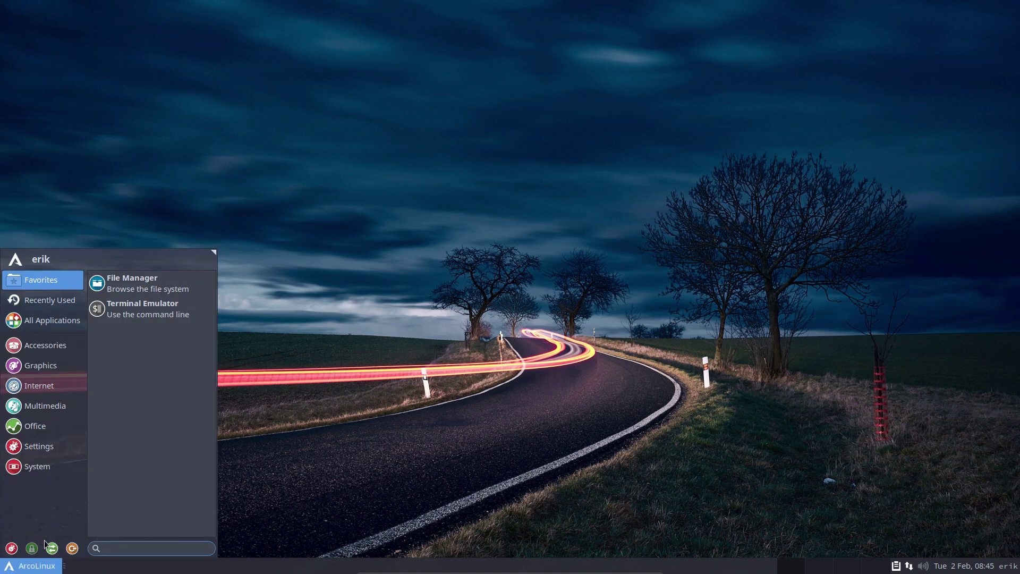
{"action": "left_click", "coordinate": [72, 545]}
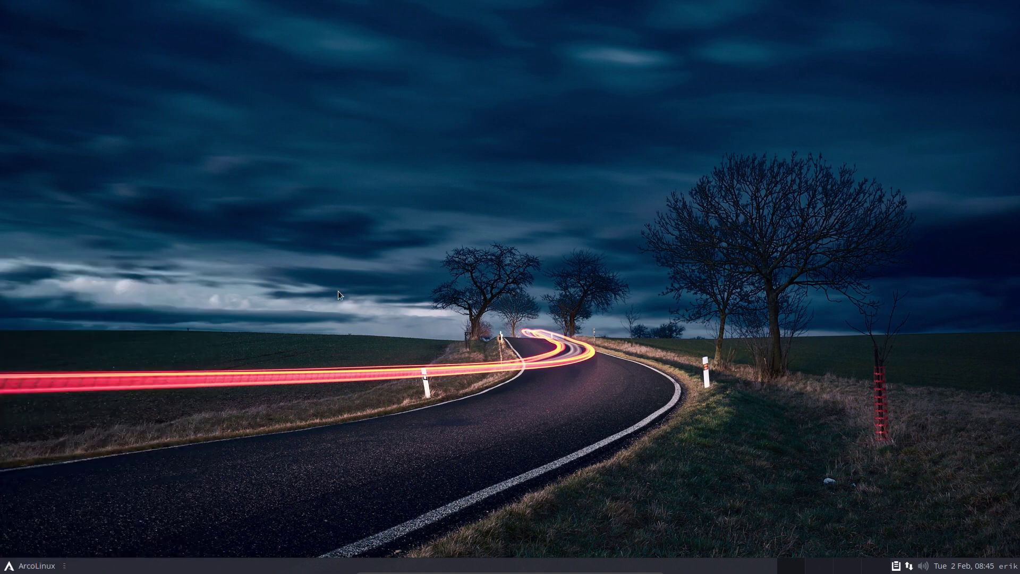